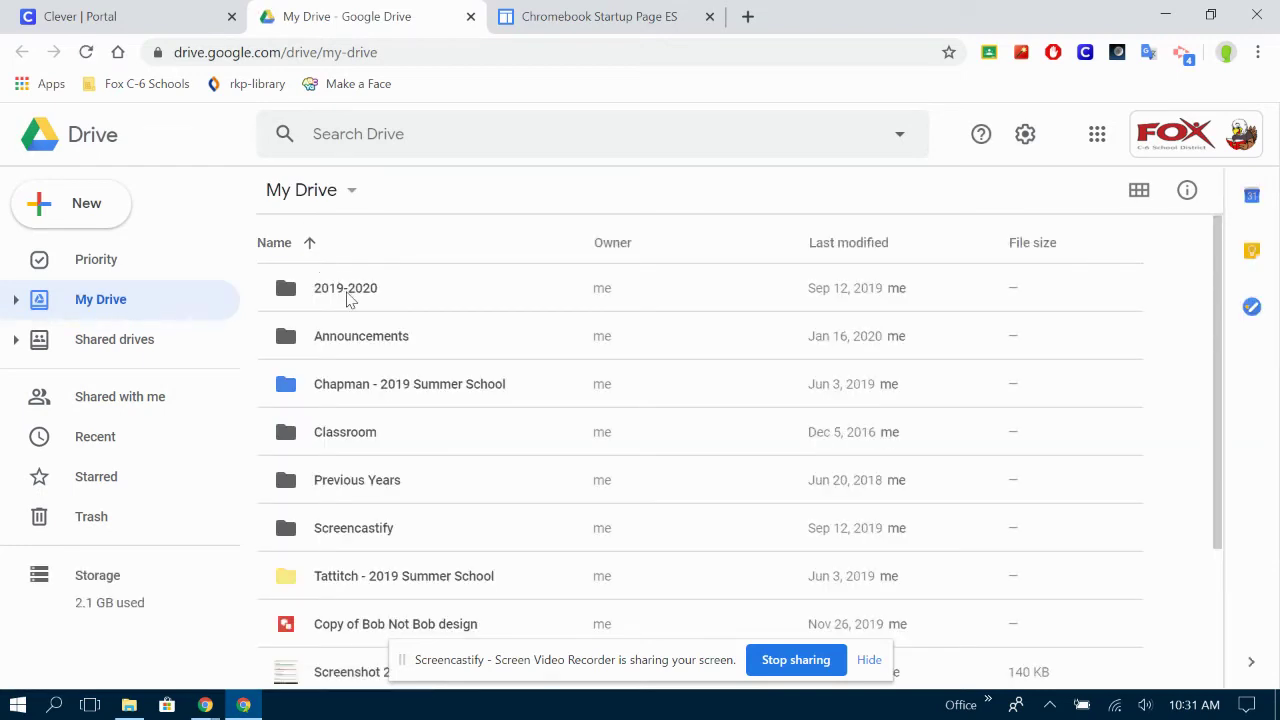
- Navigate in Google Drive to 2019-2020 > Stuff > Tech Time Videos
double_click(348, 300)
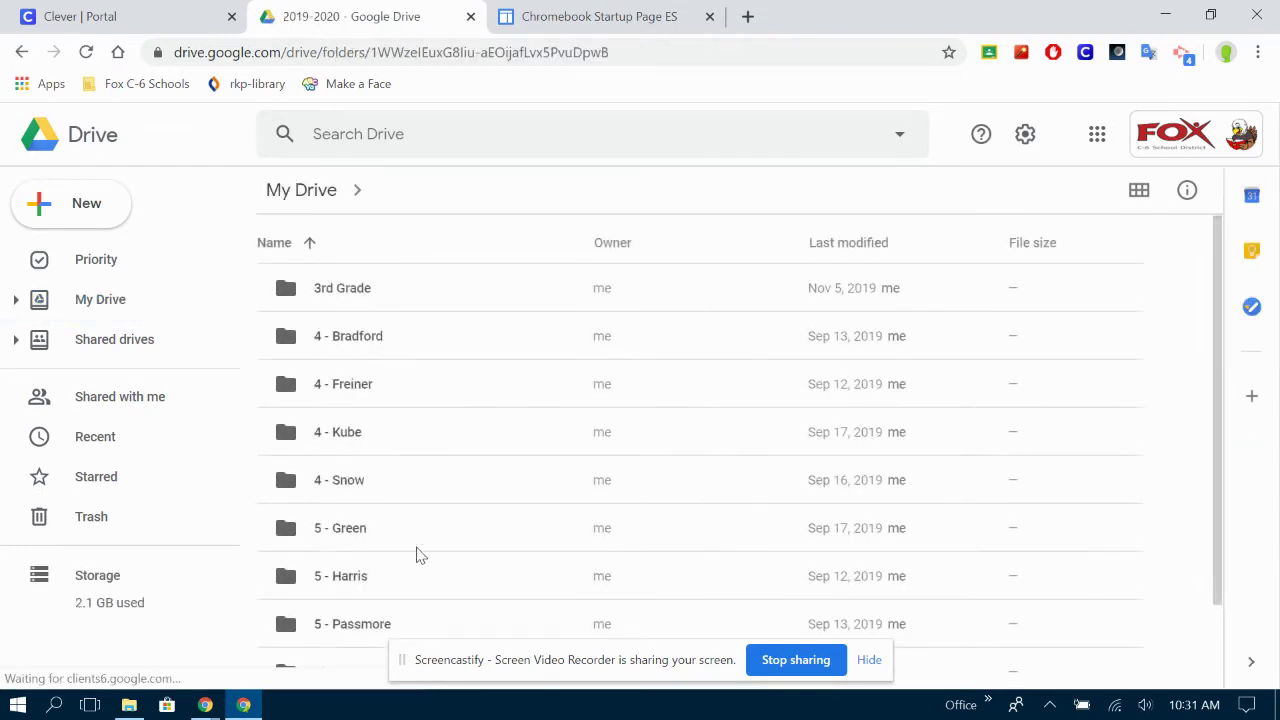
scroll(415, 560, "down", 2)
double_click(363, 618)
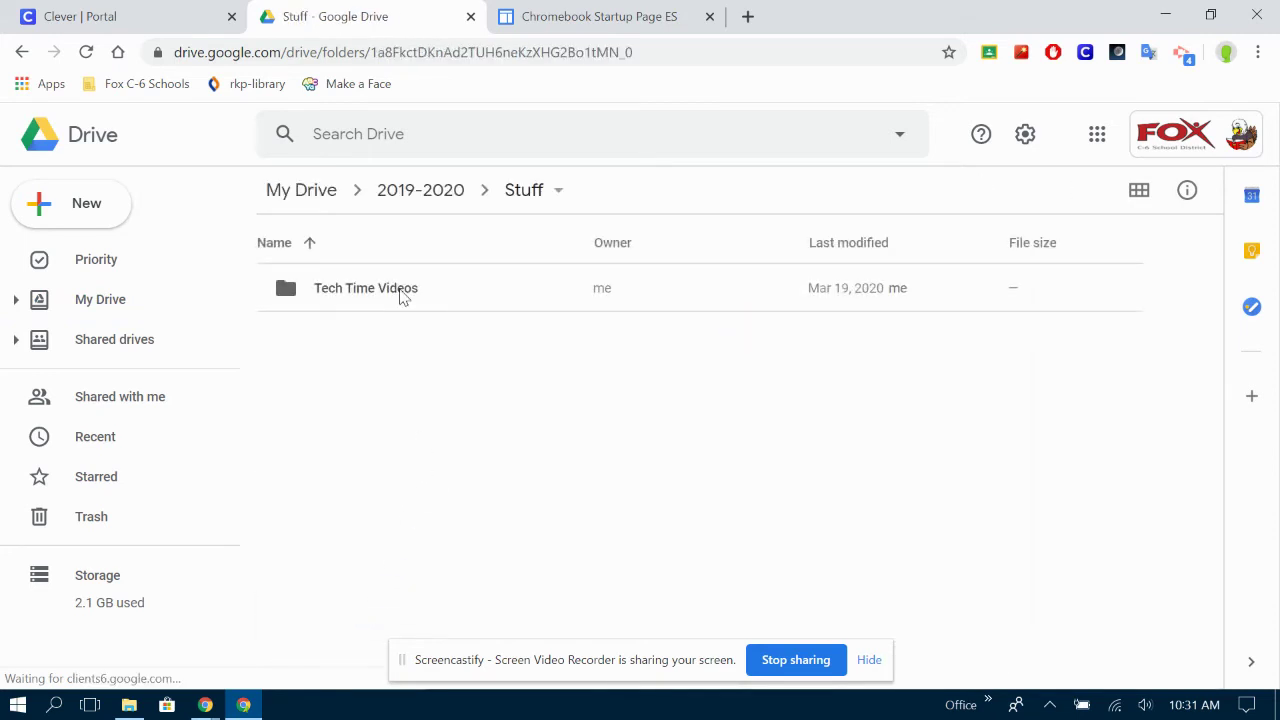
double_click(400, 292)
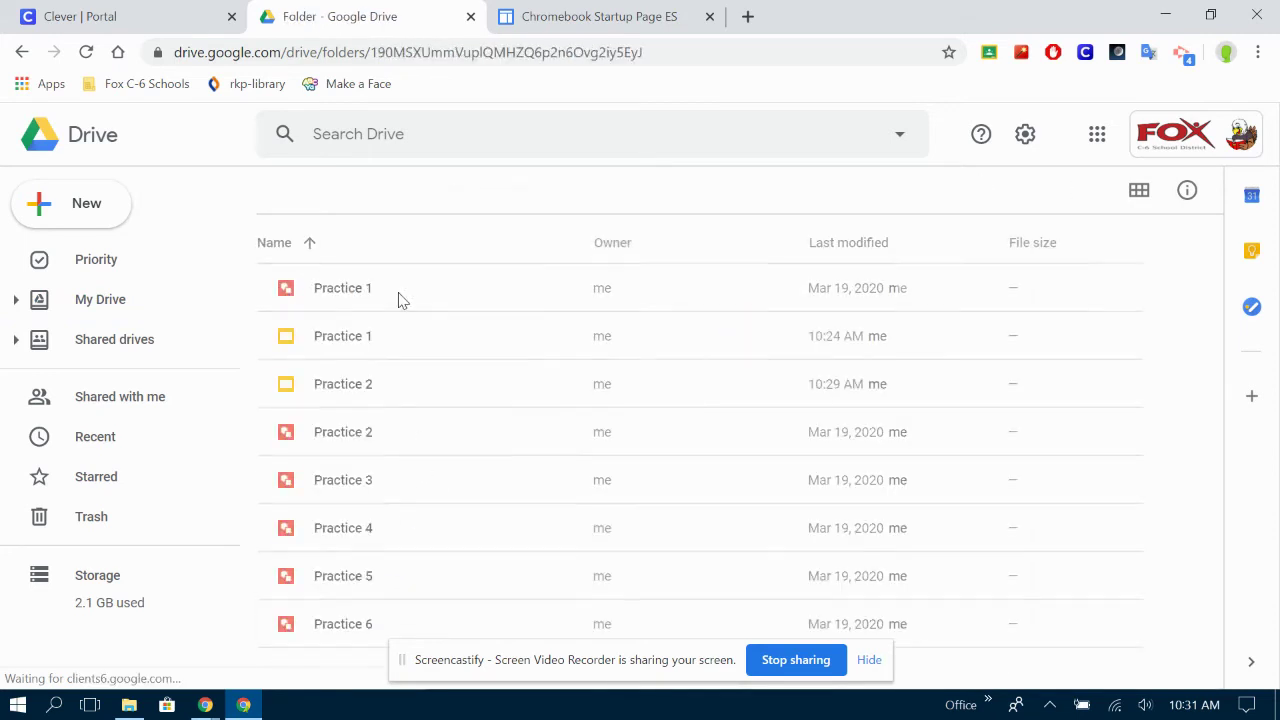
- Make a copy of the Practice 2 slideshow
left_click(352, 395)
right_click(352, 395)
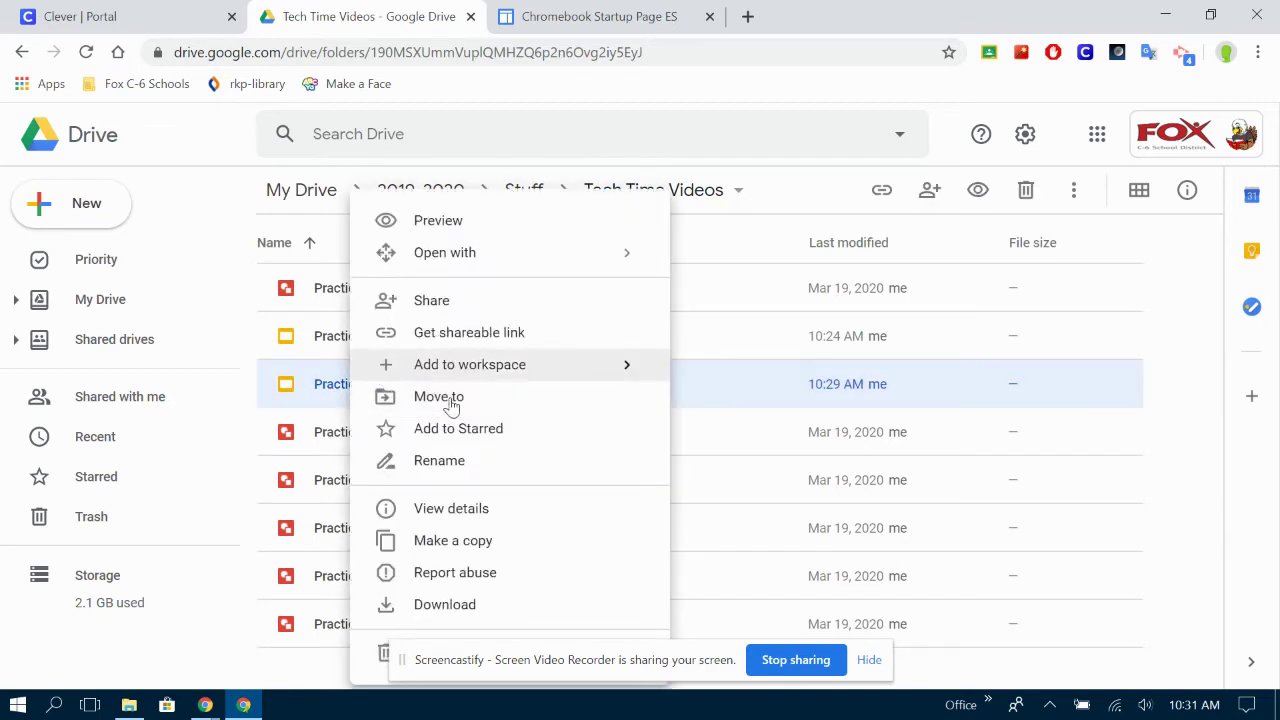
left_click(464, 543)
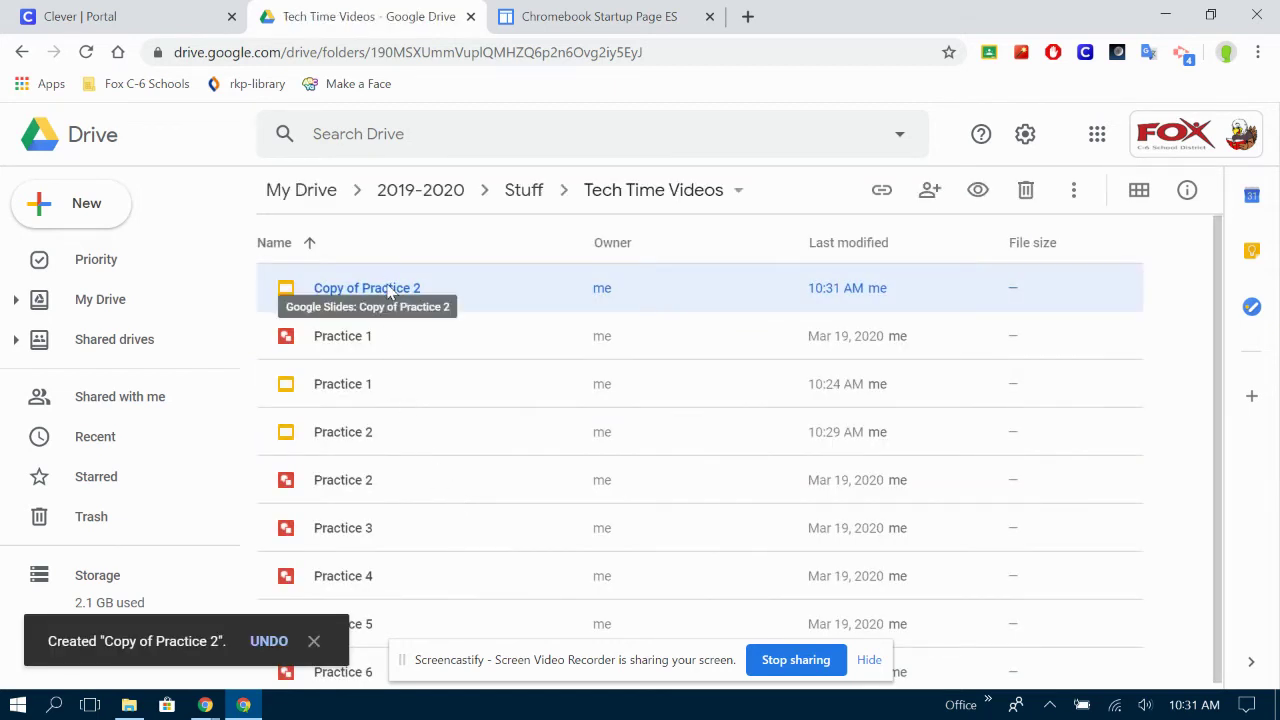
- Open 'Copy of Practice 2' and change its title to 'Practice 3'
double_click(390, 290)
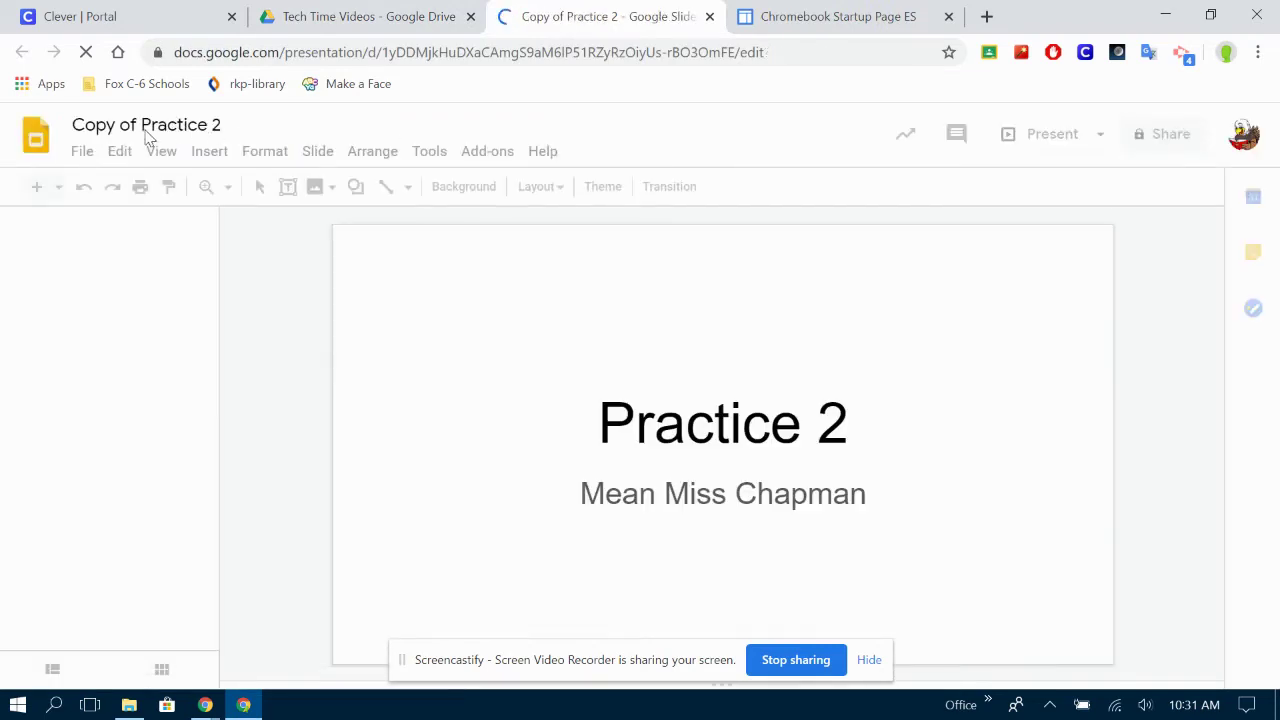
left_click(141, 125)
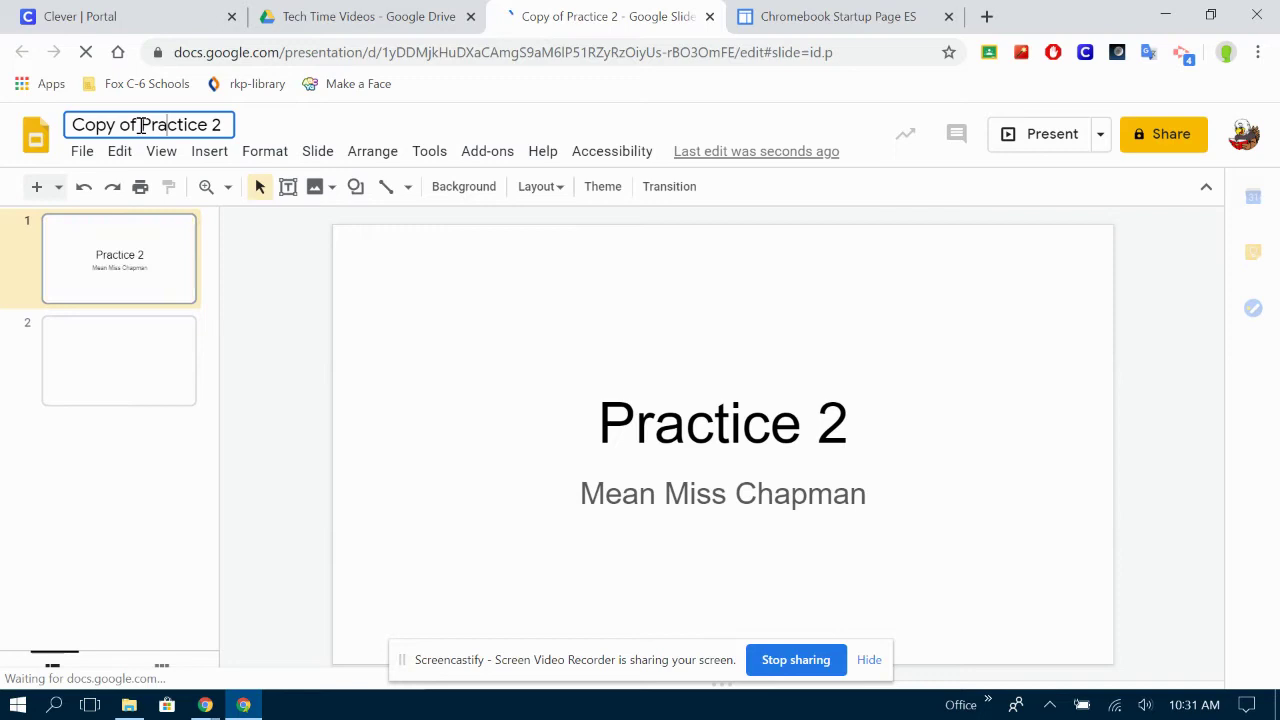
left_click_drag(141, 125, 51, 125)
key("BackSpace")
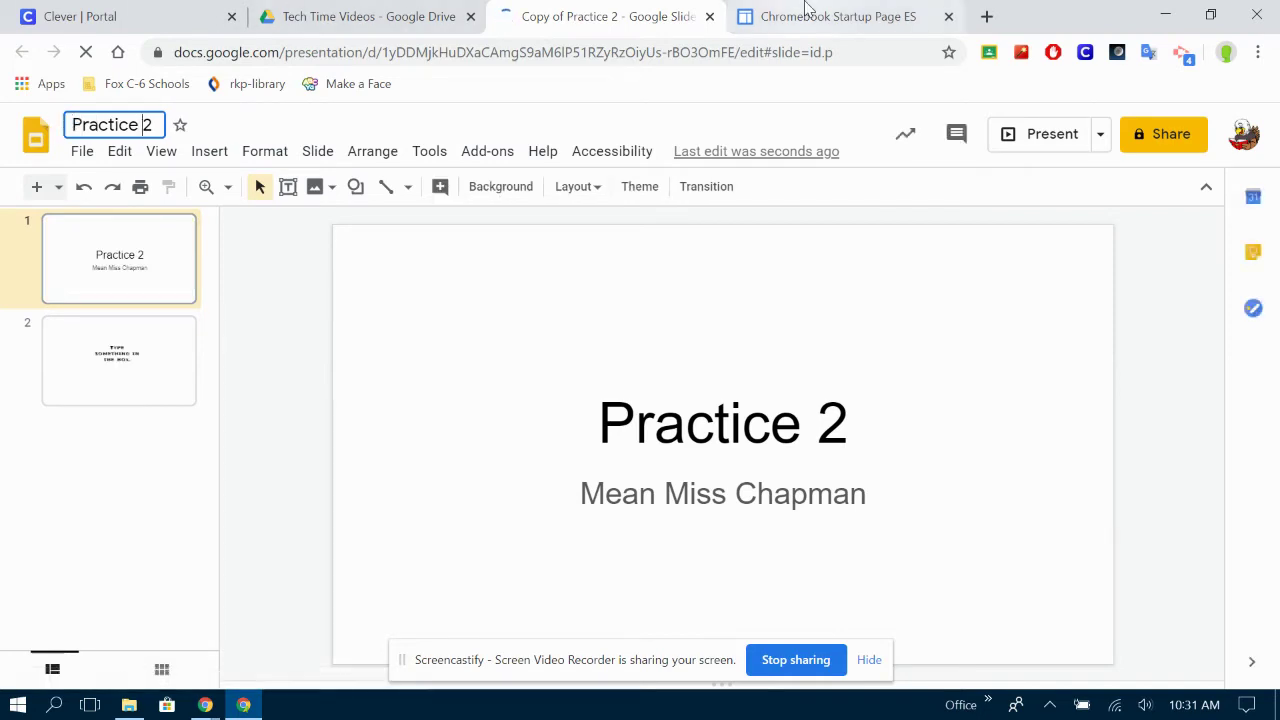
key("End")
key("shift+Left")
type("3")
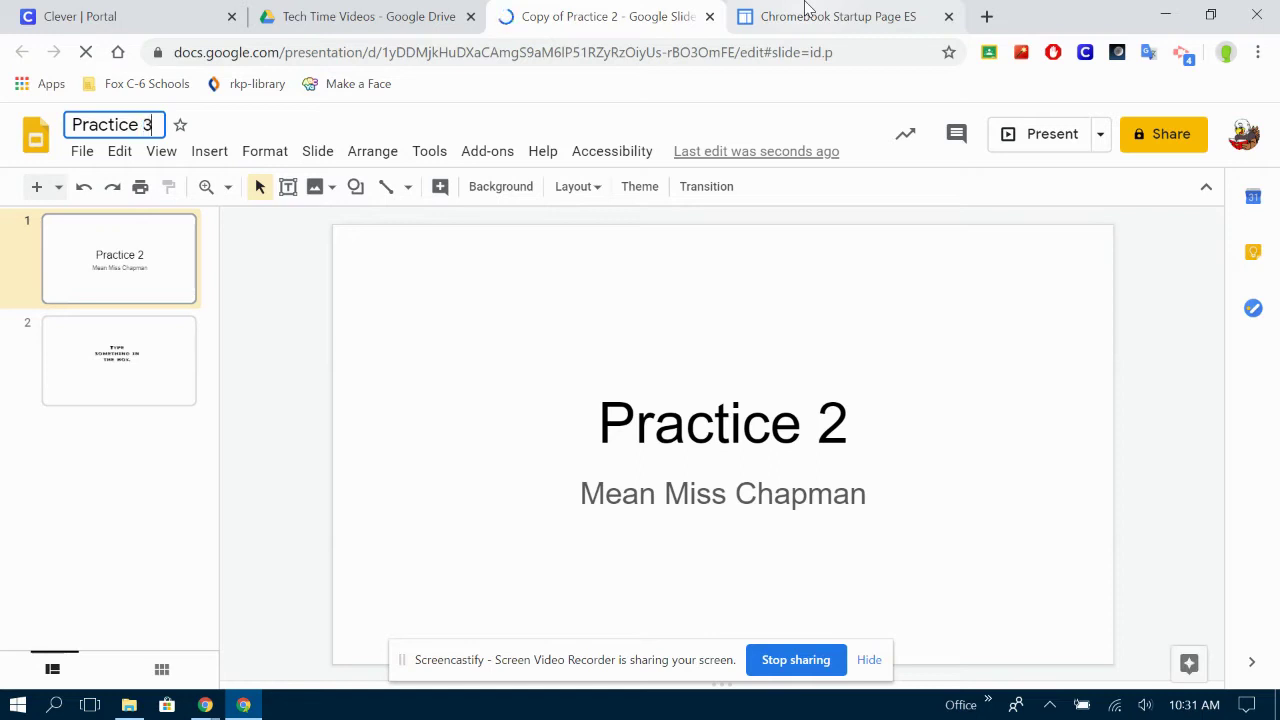
key("Return")
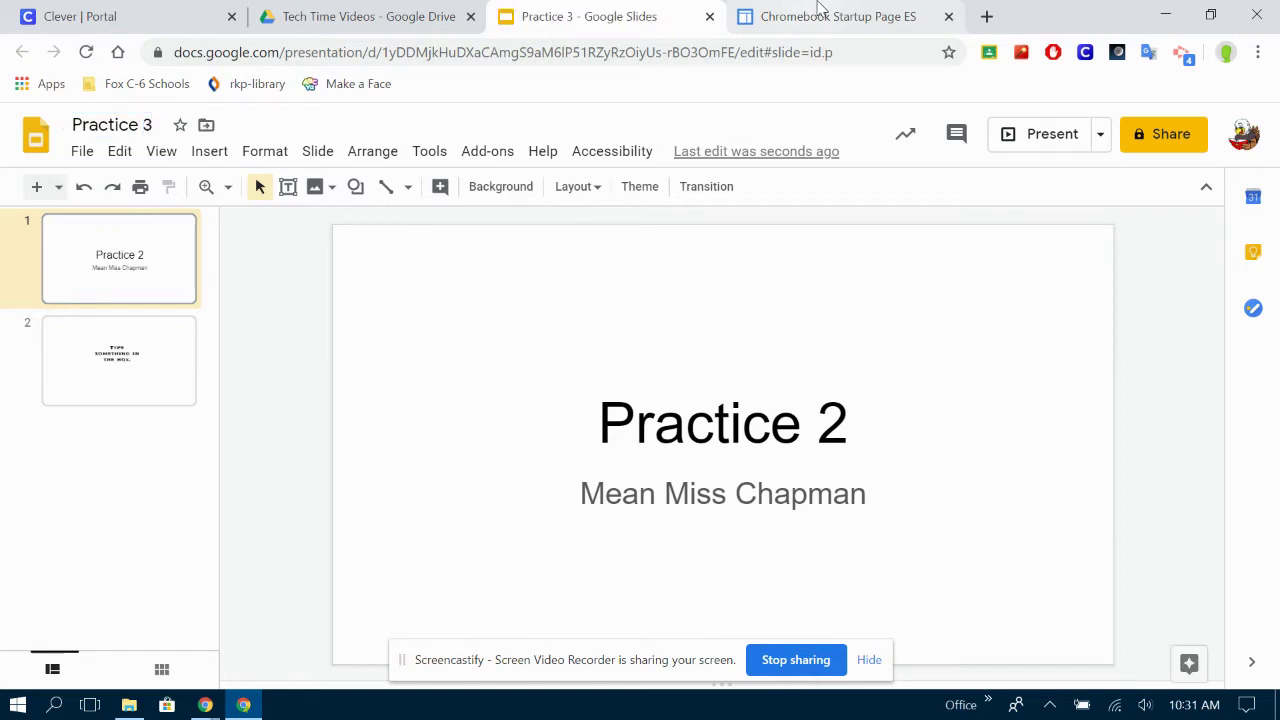
- Move slide 2's 'Type something in the box.' text box left, then open the Insert image menu
left_click(85, 374)
left_click(709, 437)
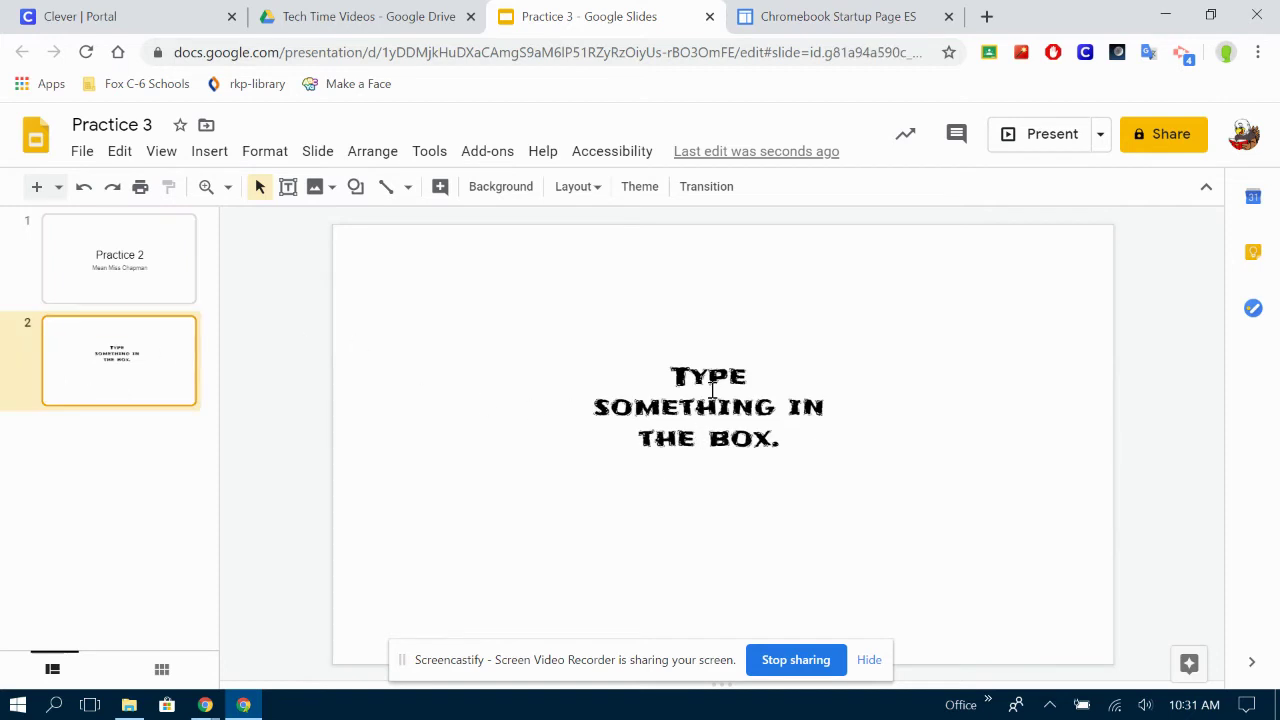
left_click_drag(700, 320, 487, 311)
left_click(776, 430)
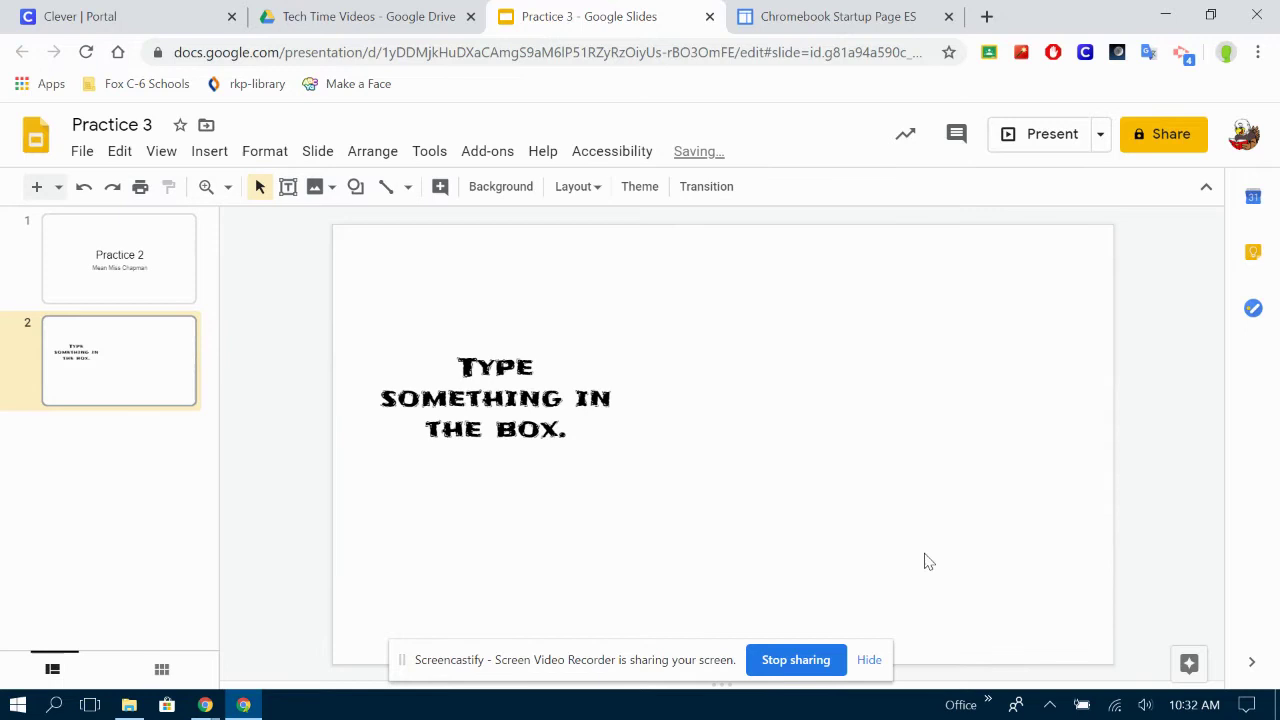
left_click(322, 188)
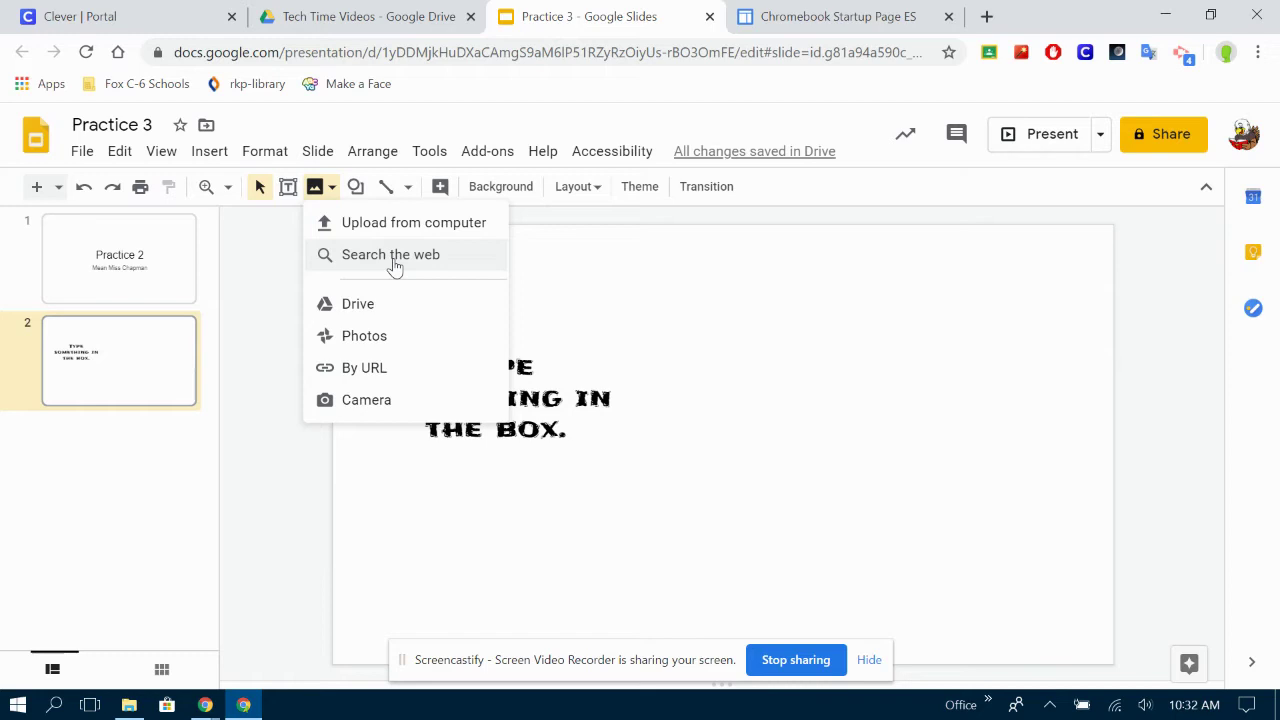
- Search the web for 'kittens' and place the kittens-on-grass photo right of the text
left_click(394, 262)
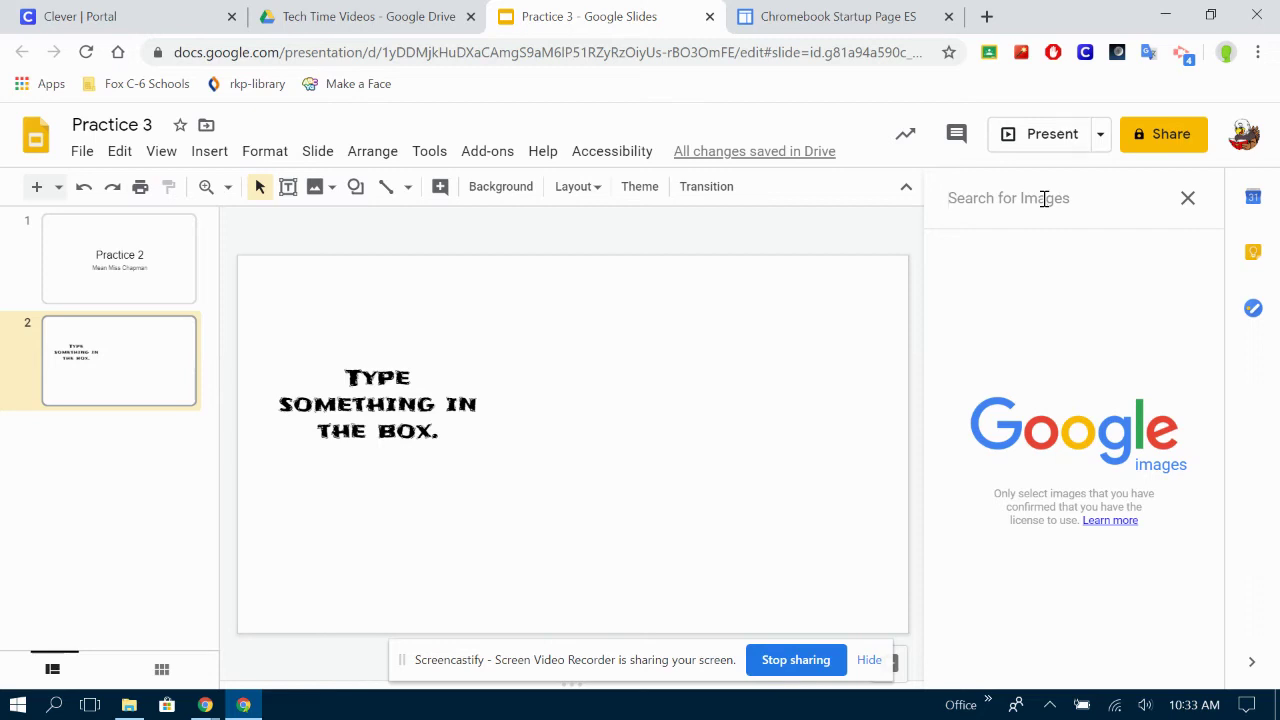
type("kittens")
key("Return")
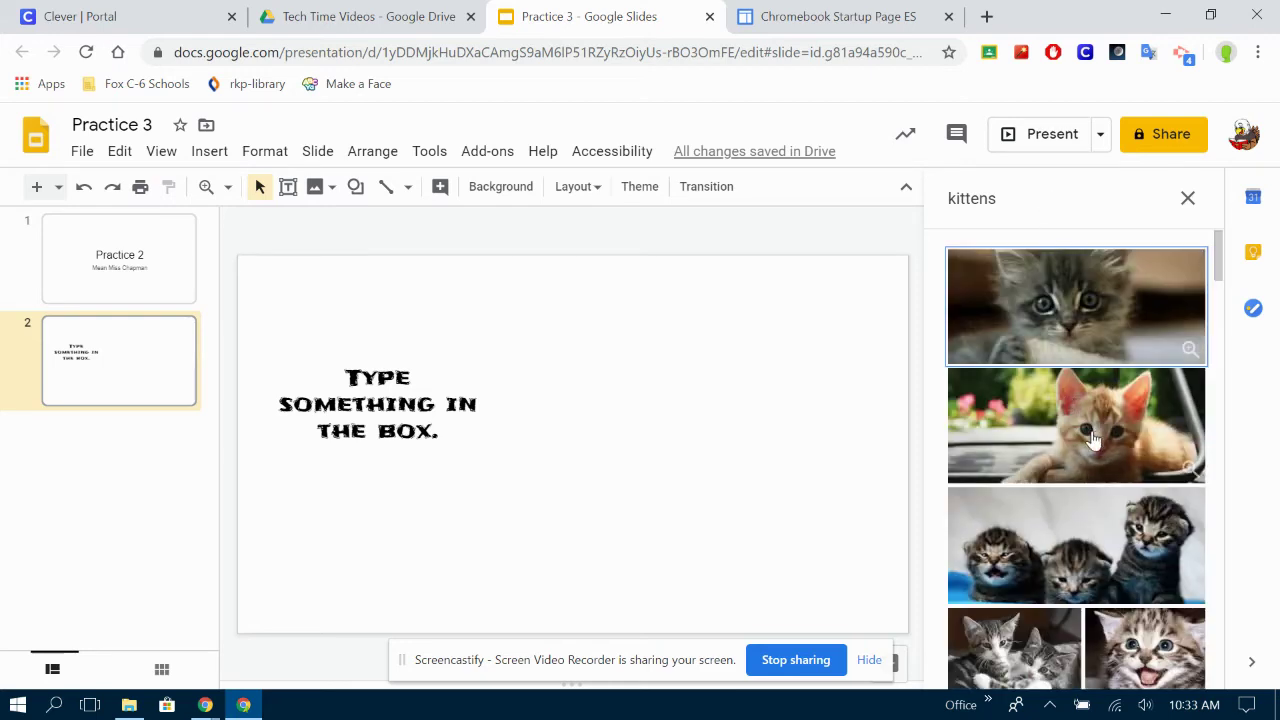
scroll(1090, 438, "down", 3)
scroll(1094, 440, "down", 10)
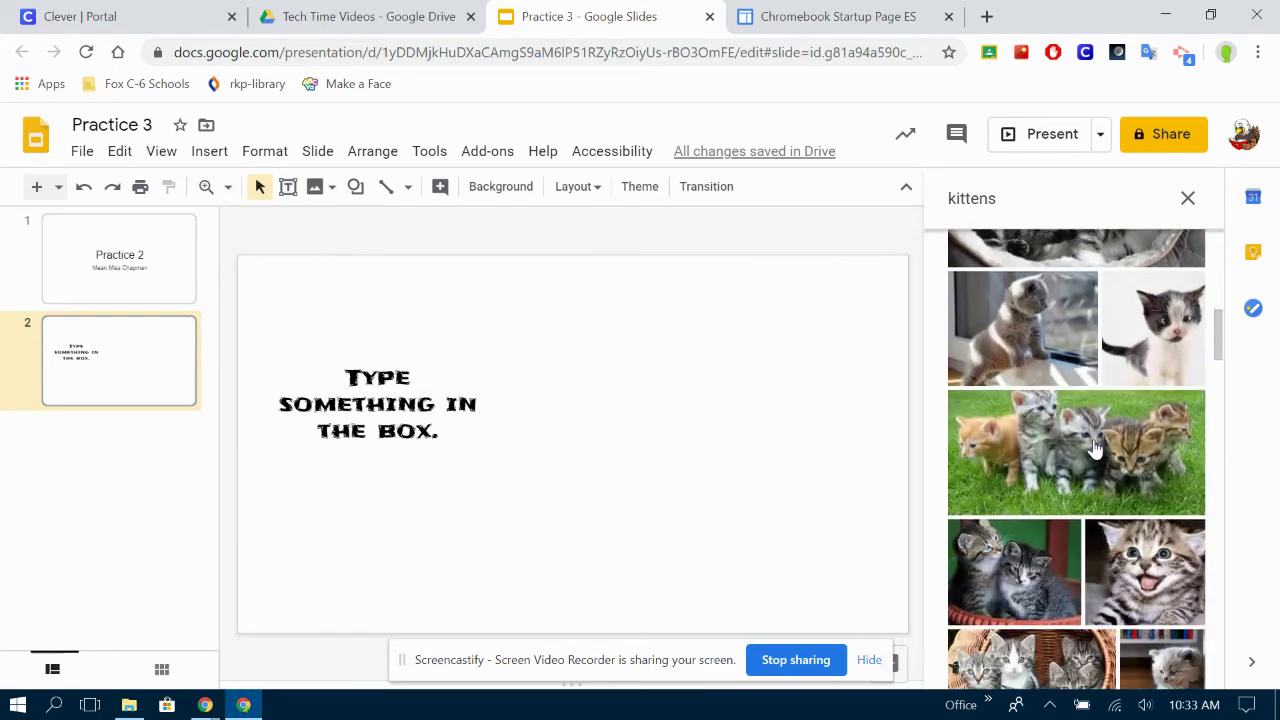
left_click(1100, 360)
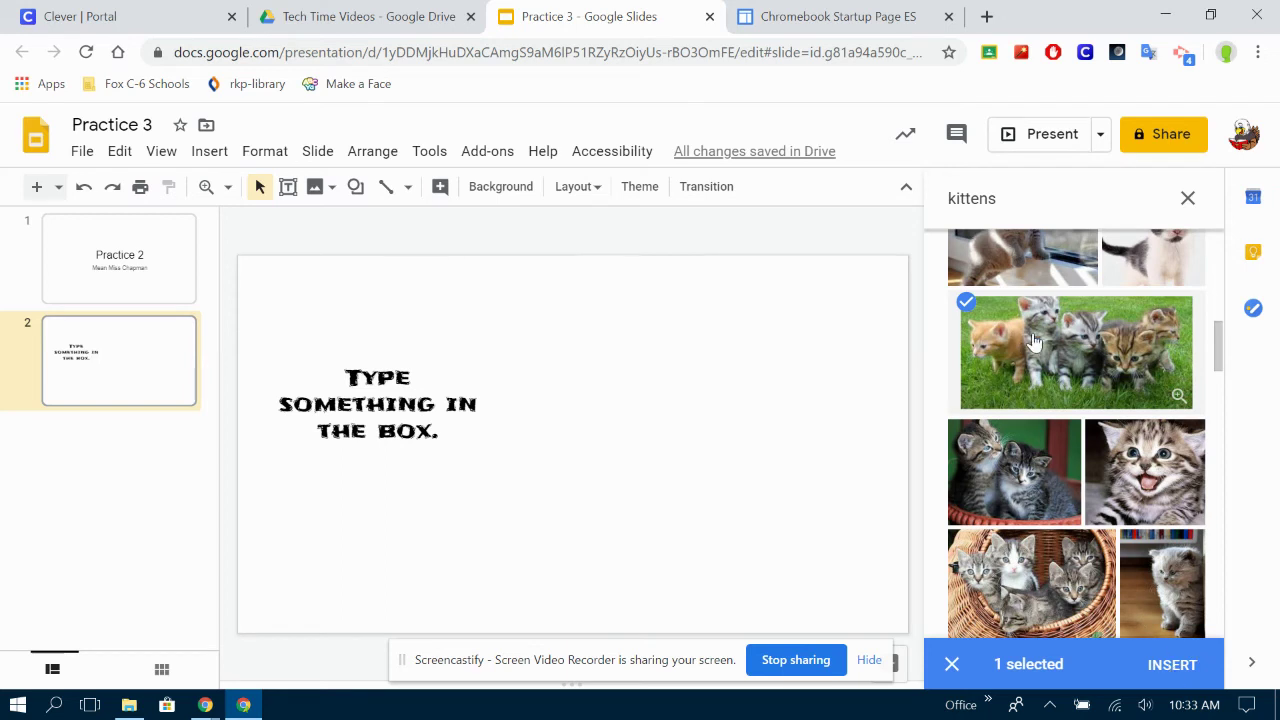
left_click_drag(1035, 342, 860, 292)
- Insert the kitten photo slightly lower and replace the placeholder with 'Look at these cute kittens!'
left_click(1172, 664)
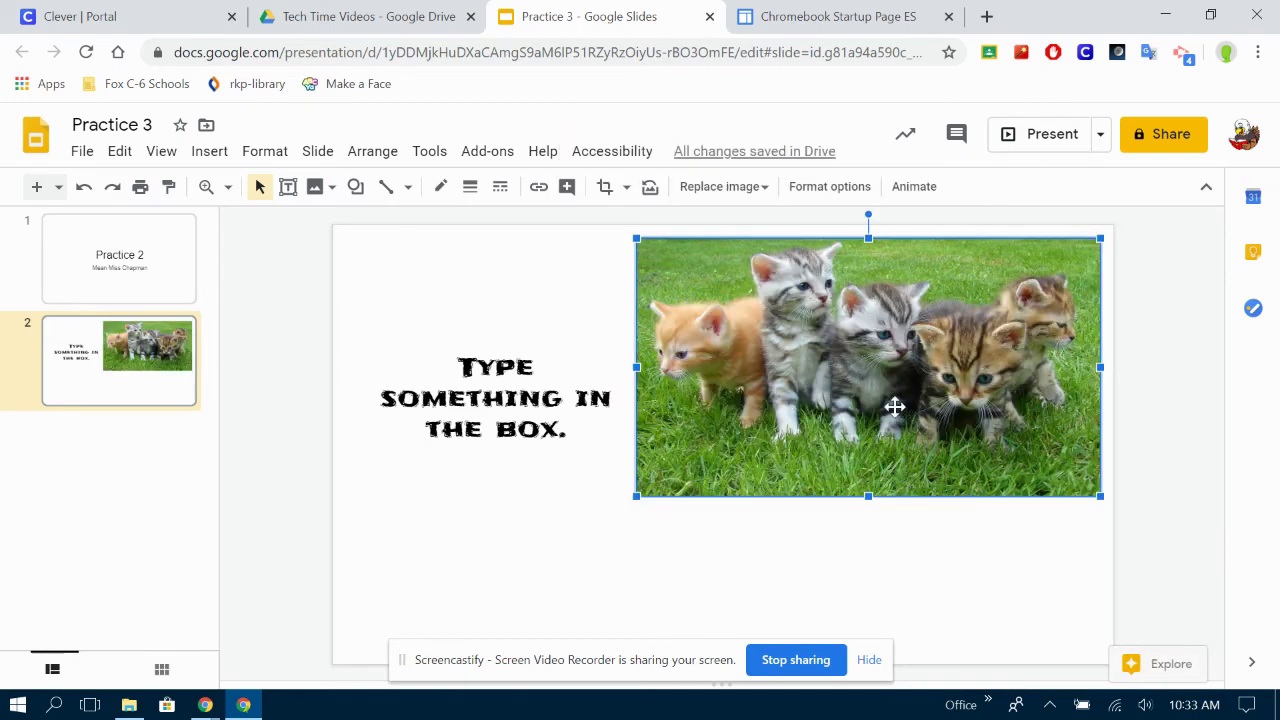
left_click_drag(895, 406, 891, 472)
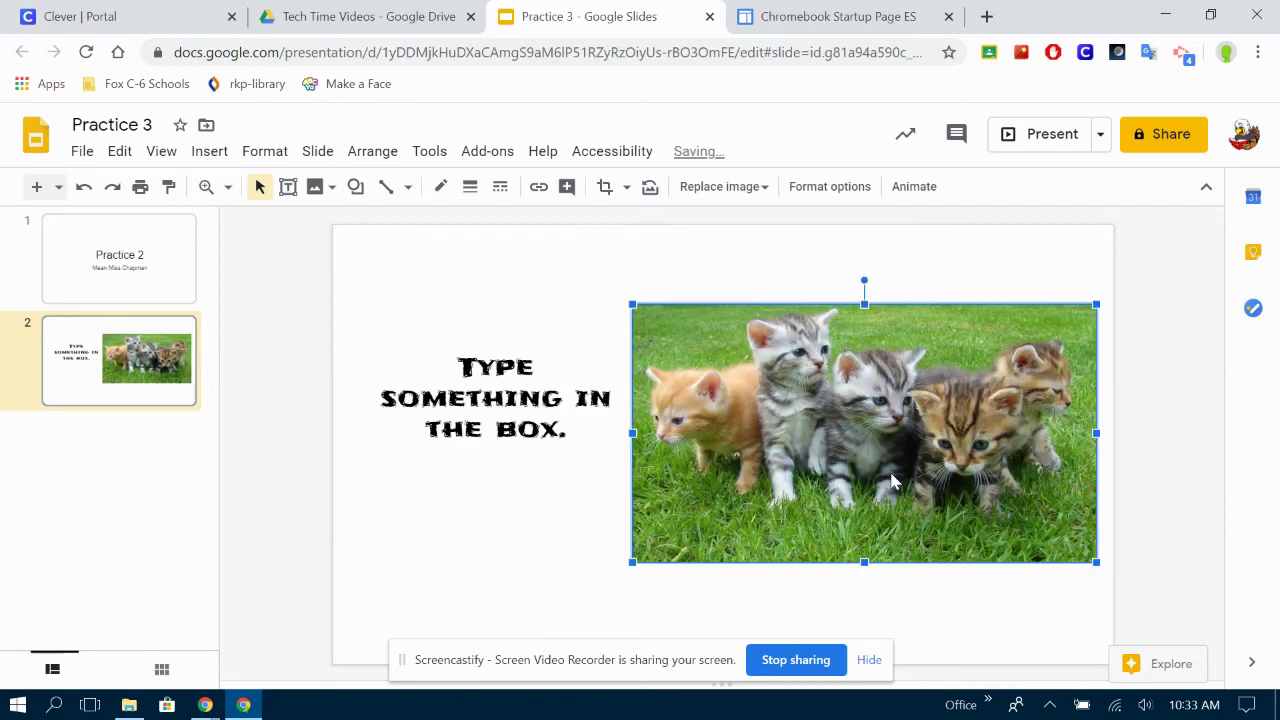
left_click(540, 410)
left_click_drag(568, 424, 433, 371)
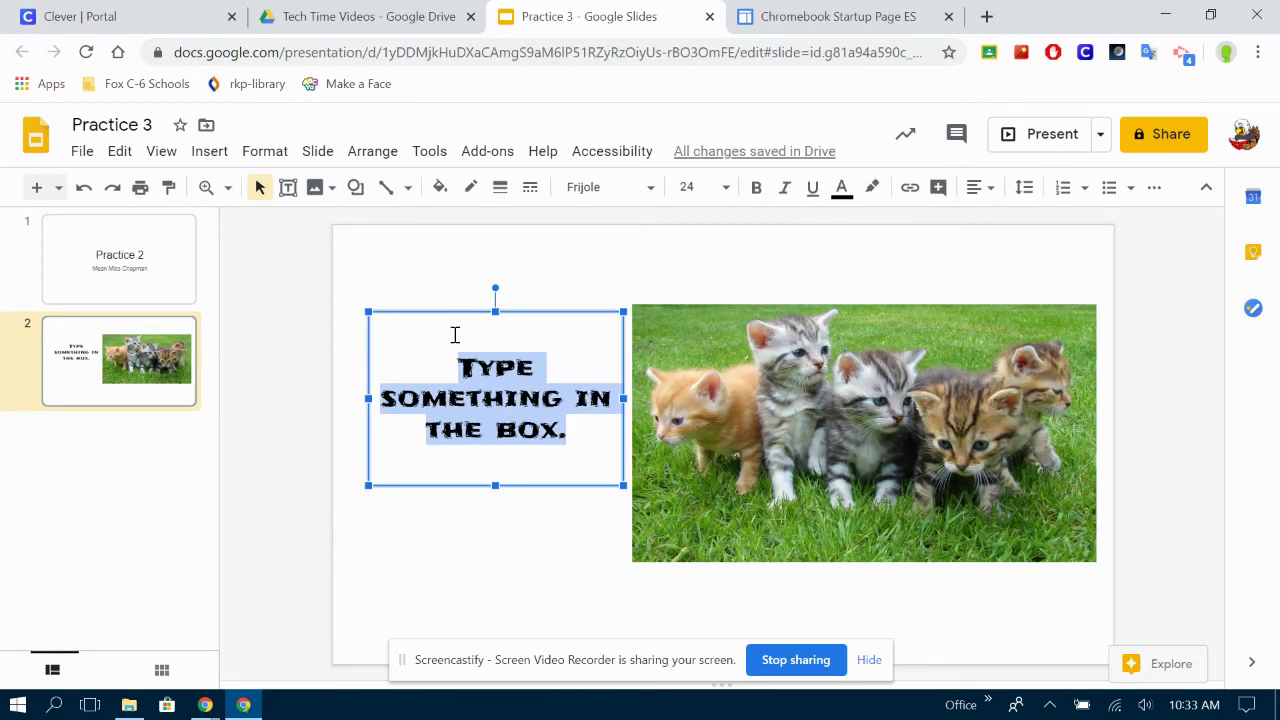
type("Look at")
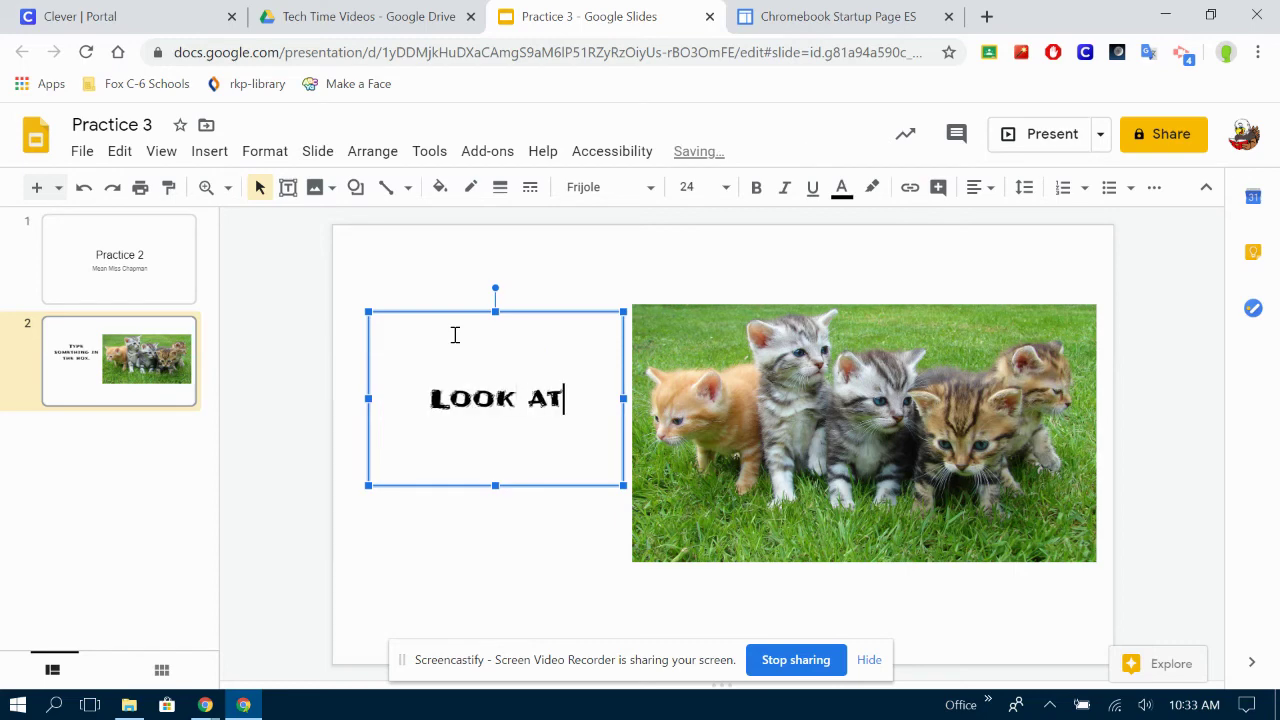
type(" these c")
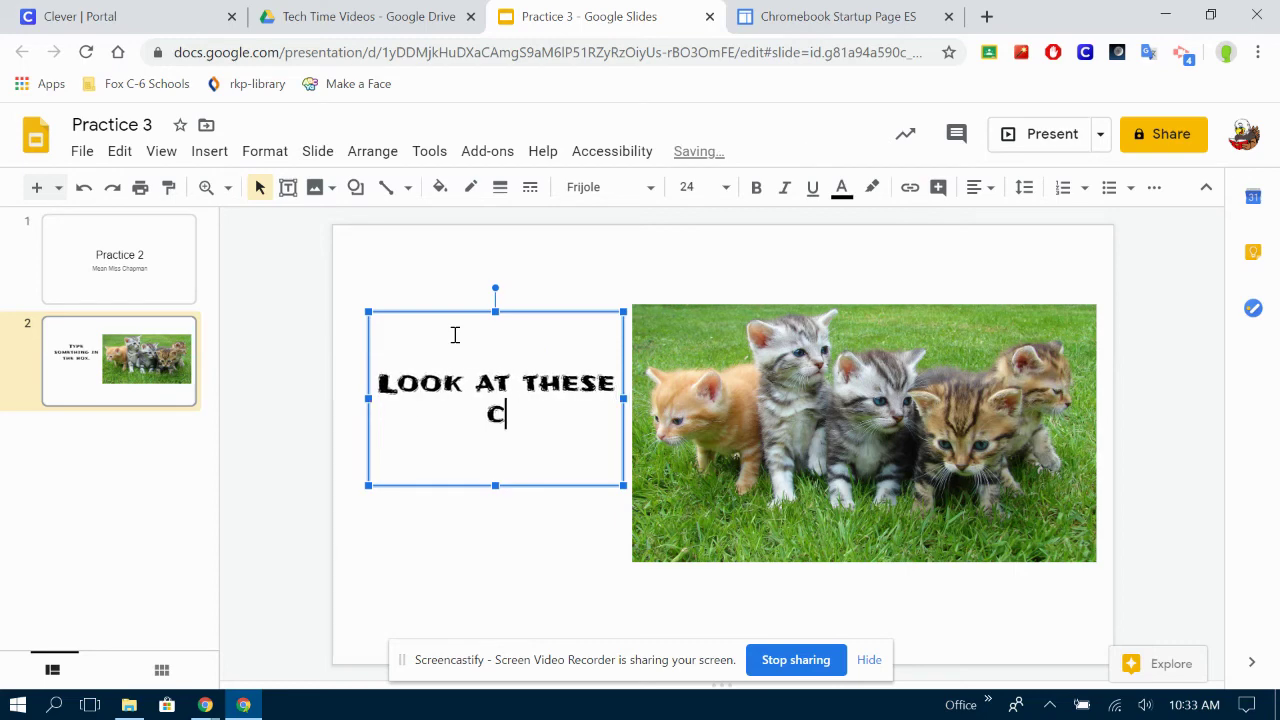
type("ute kittens!")
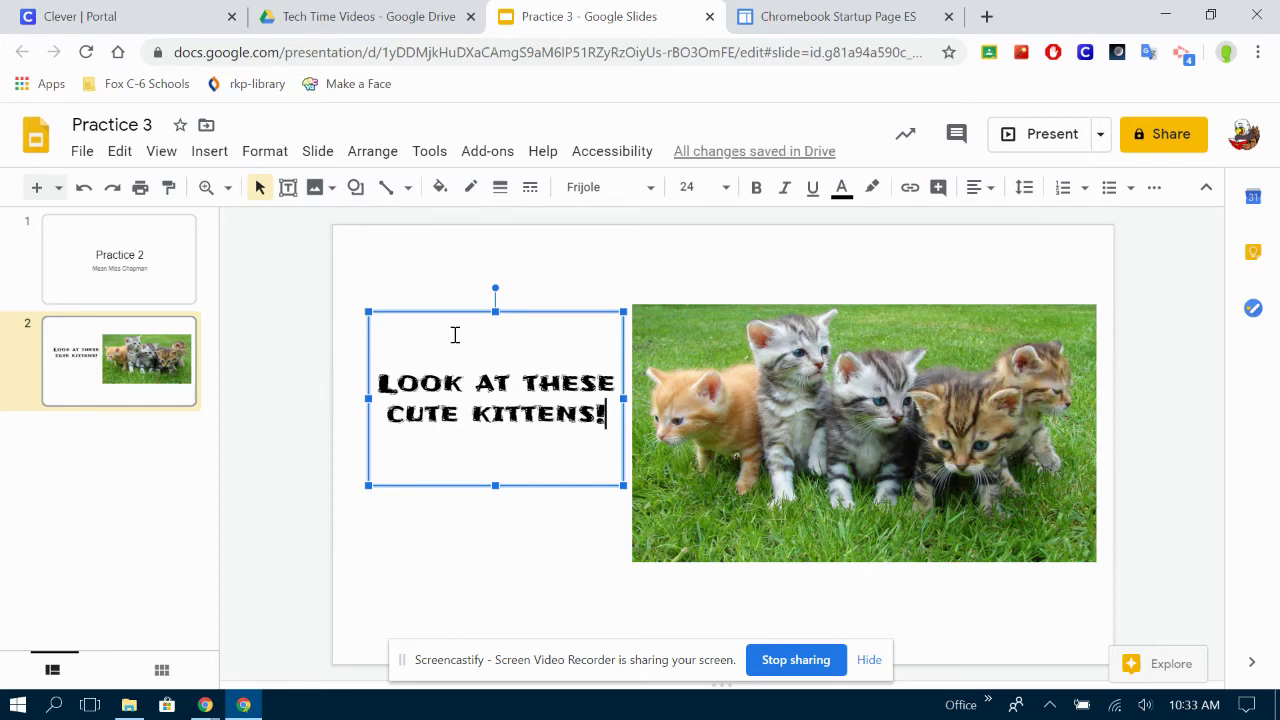
- Narrow the caption box so 'Look at these cute kittens!' wraps into a column
left_click(645, 385)
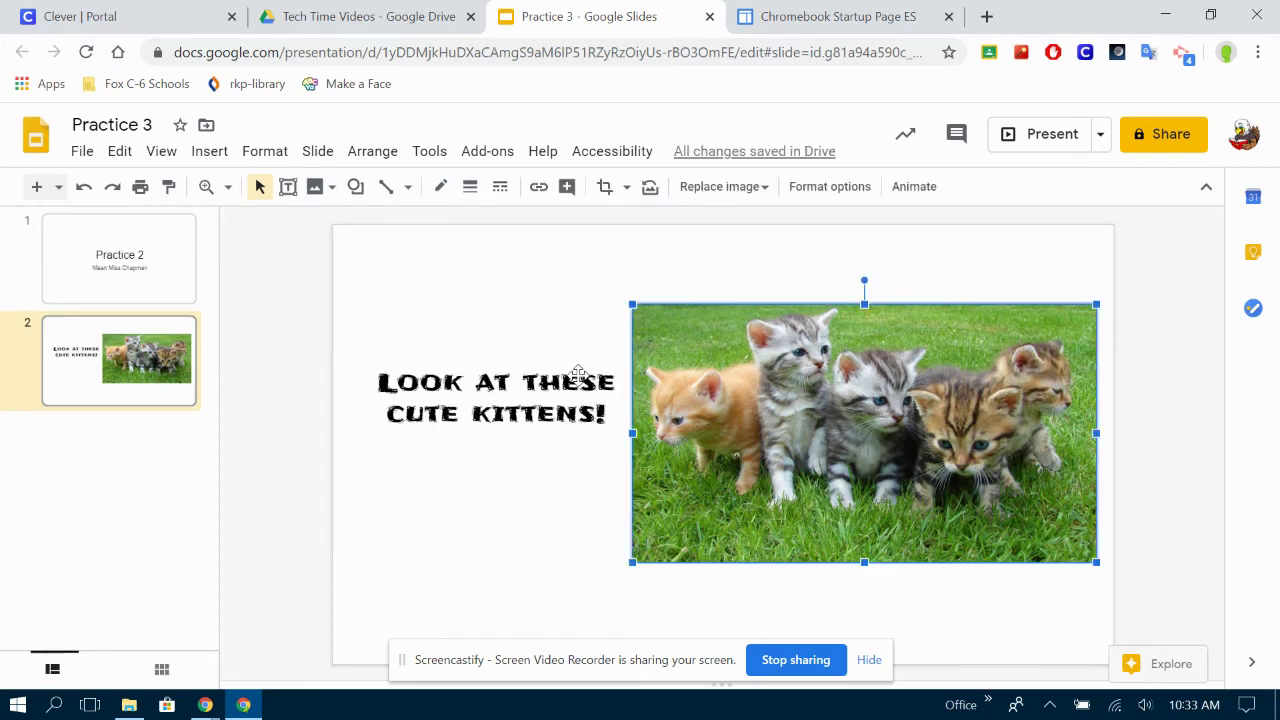
left_click(575, 375)
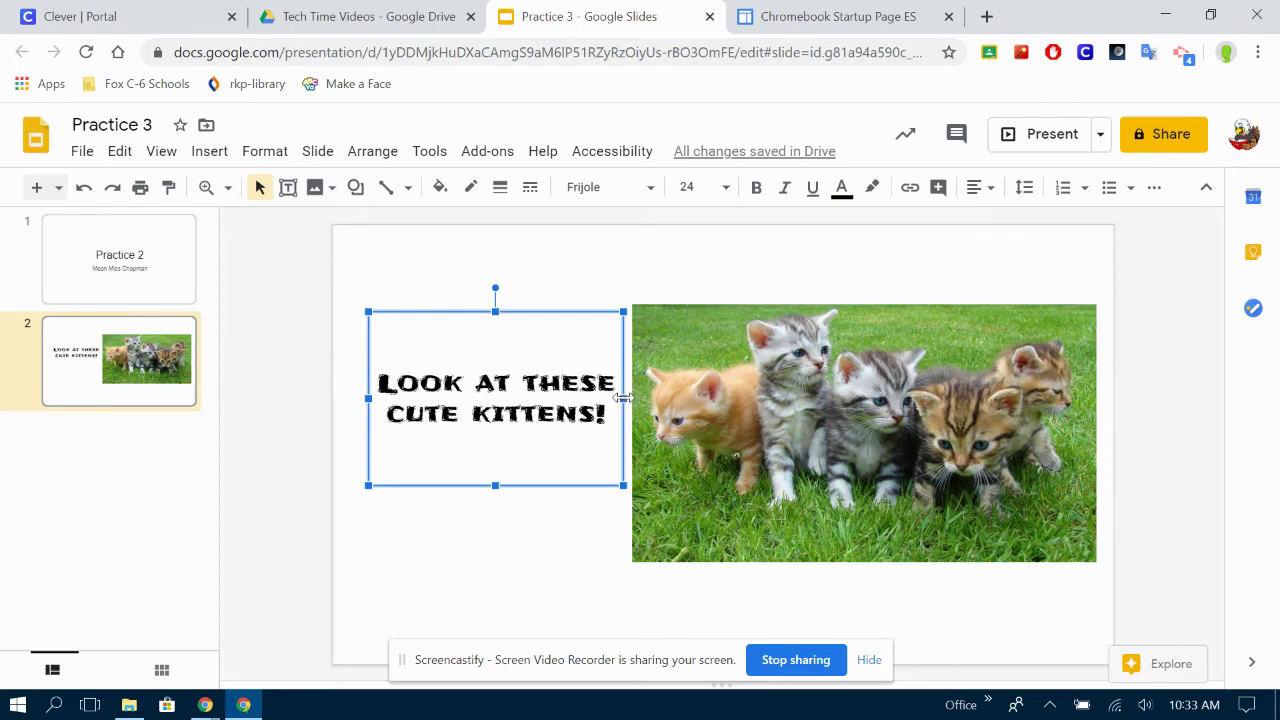
left_click_drag(624, 398, 491, 399)
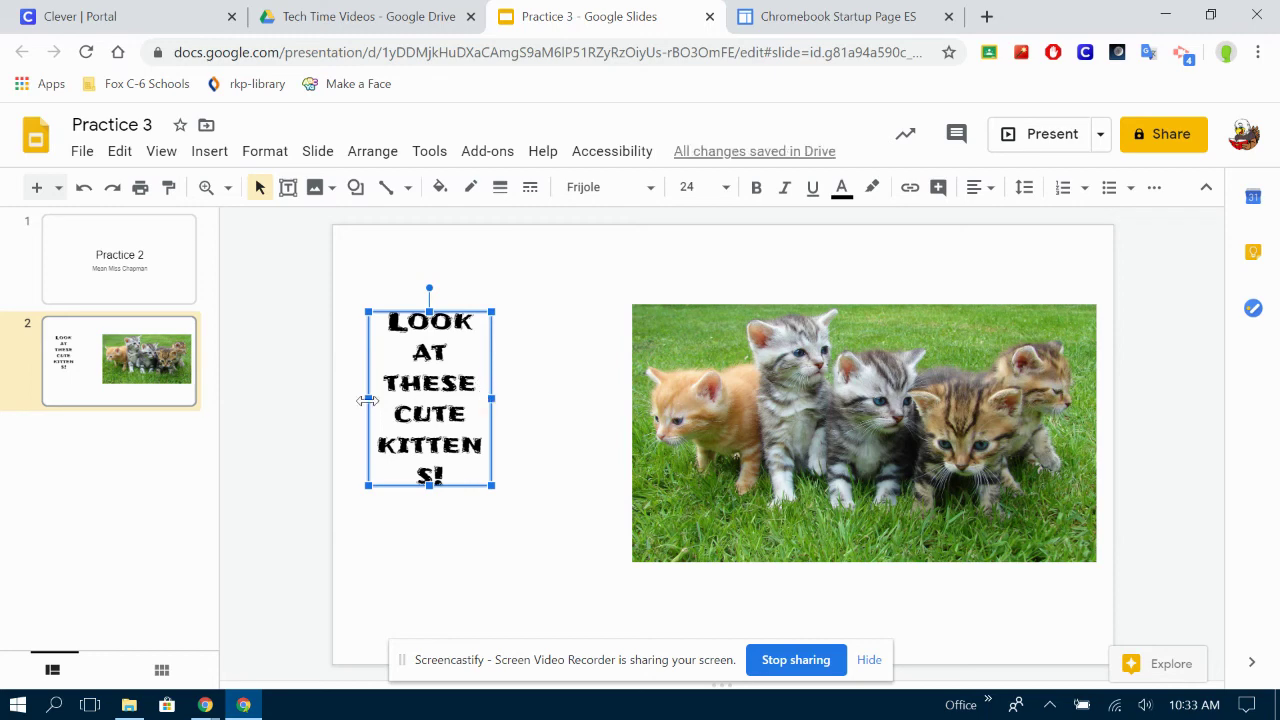
left_click_drag(368, 400, 343, 400)
- Enlarge the kittens photo toward the top-left, widen the caption slightly, and shift the photo right and down
left_click(785, 416)
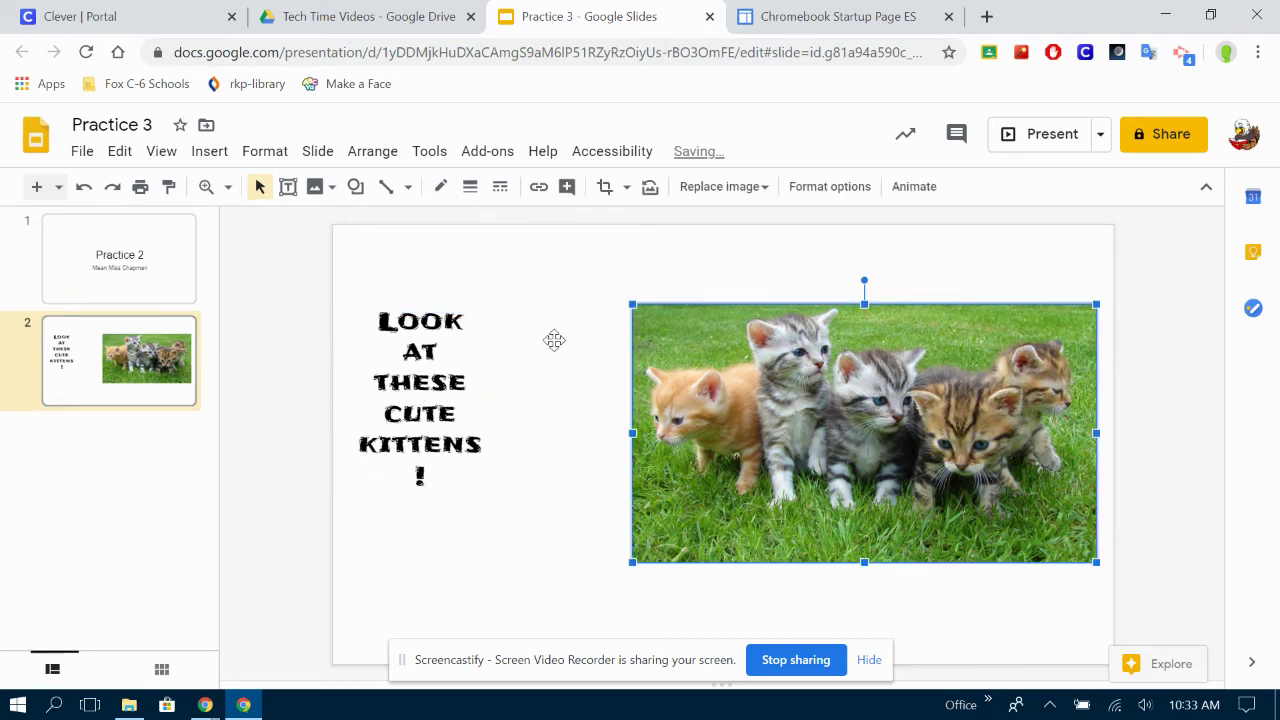
left_click_drag(632, 304, 491, 226)
left_click(424, 414)
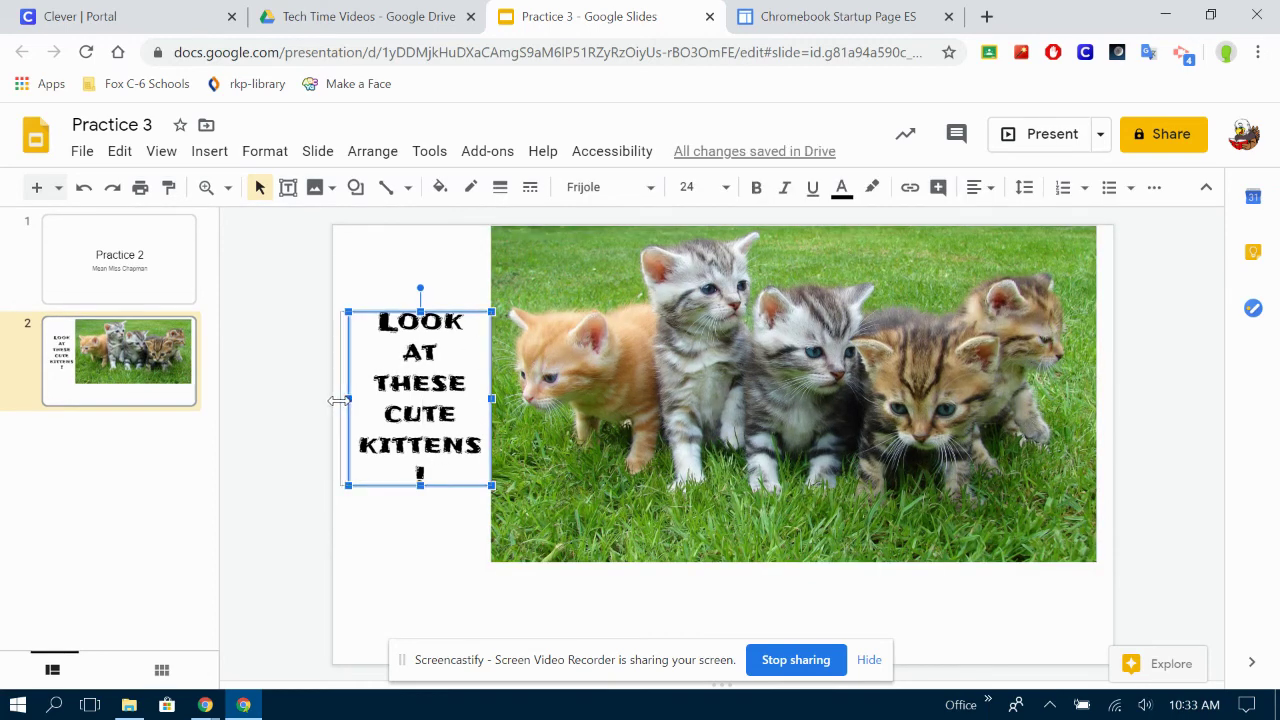
left_click_drag(338, 400, 334, 400)
left_click_drag(733, 408, 749, 428)
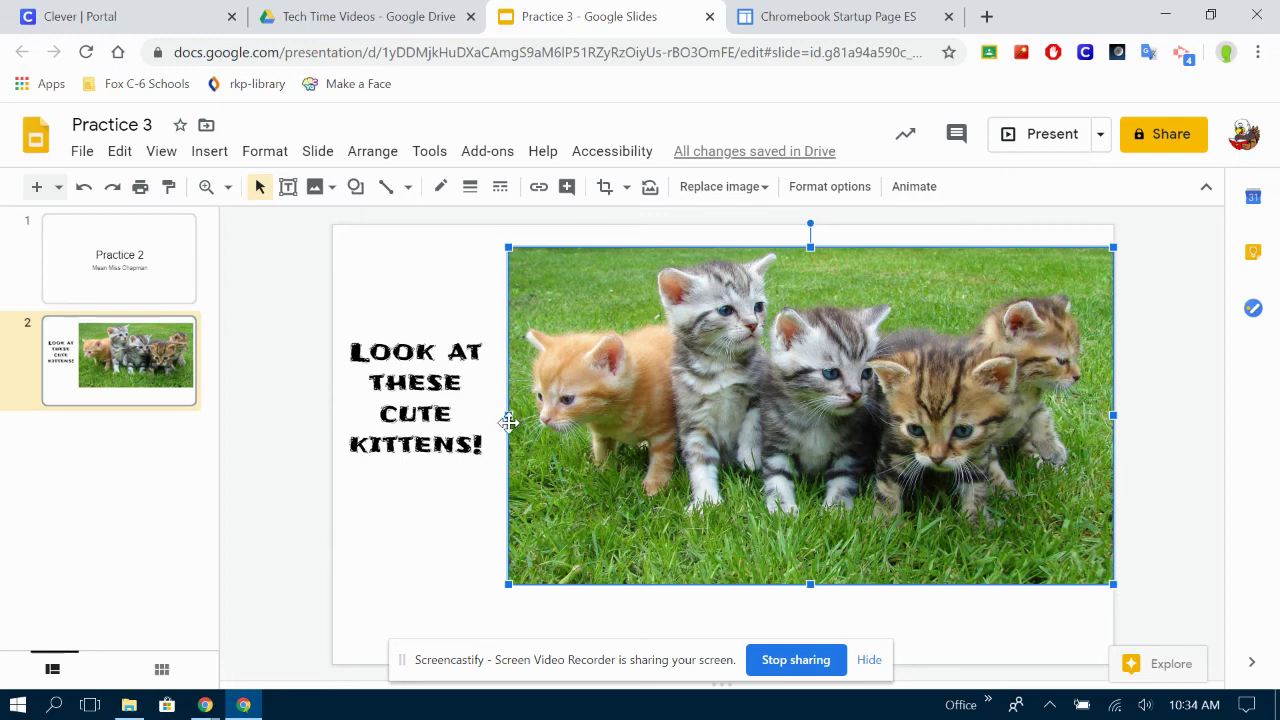
left_click_drag(508, 415, 851, 410)
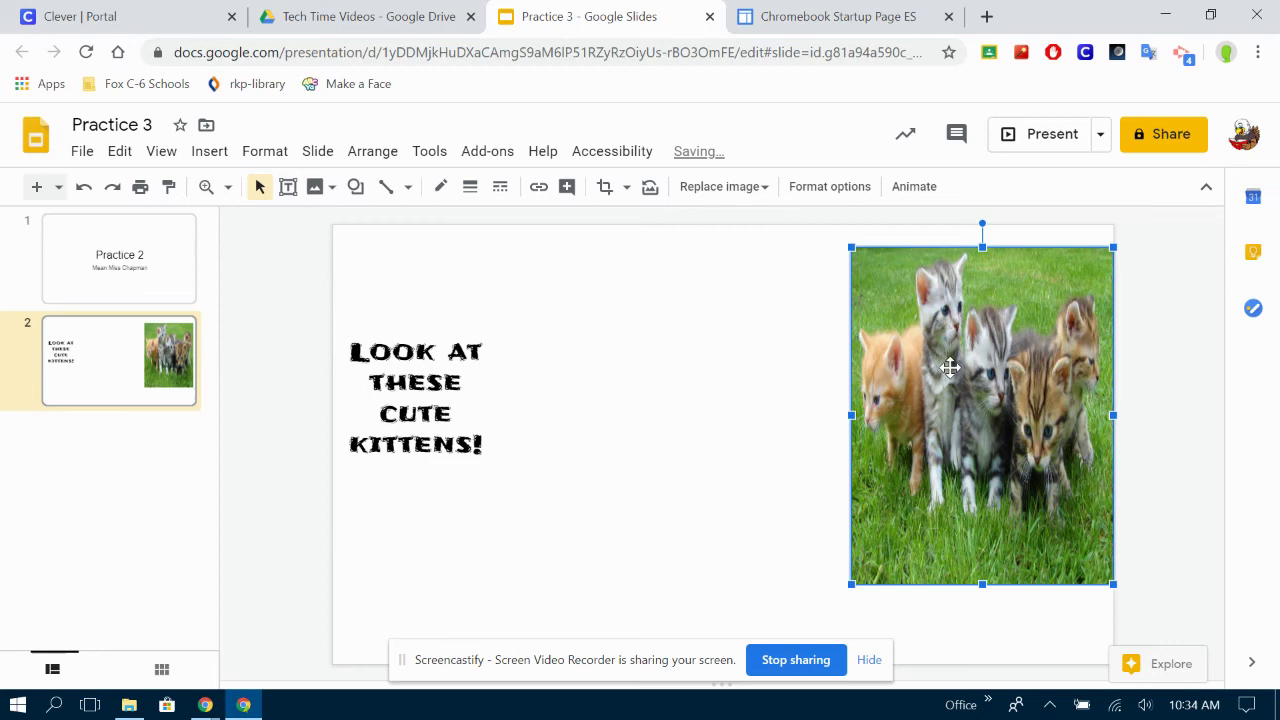
left_click(84, 186)
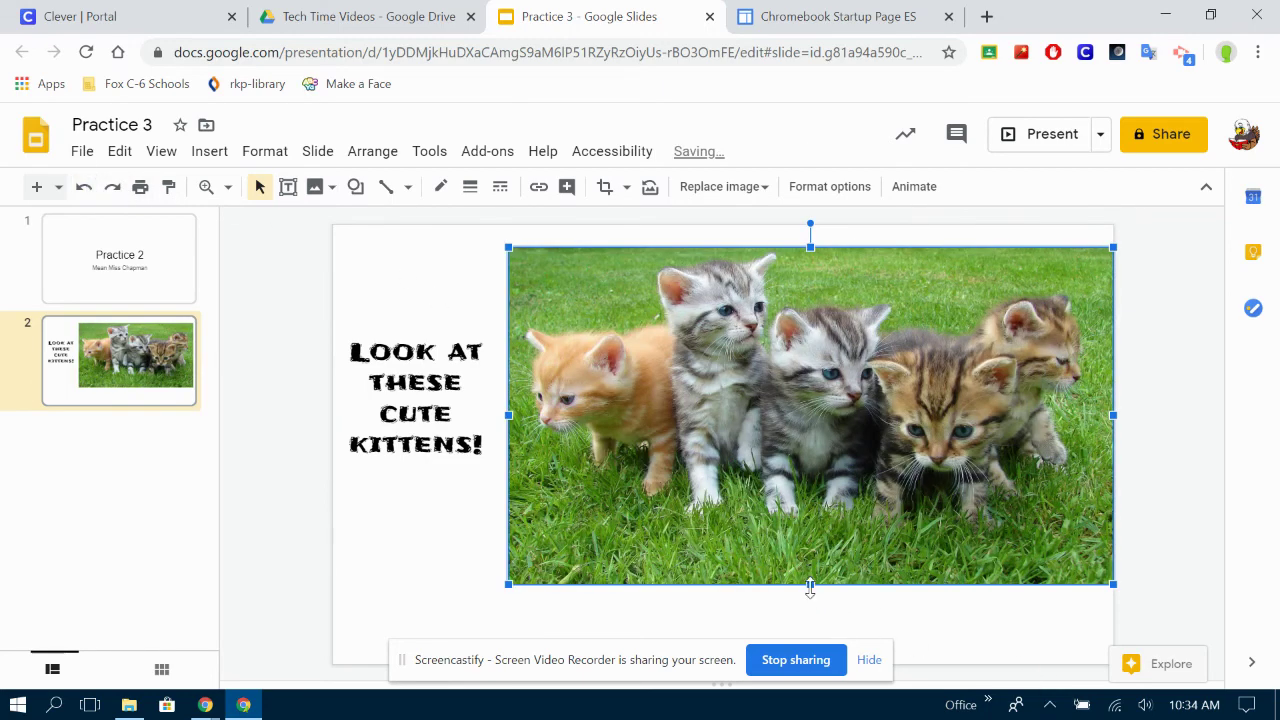
left_click_drag(810, 580, 810, 350)
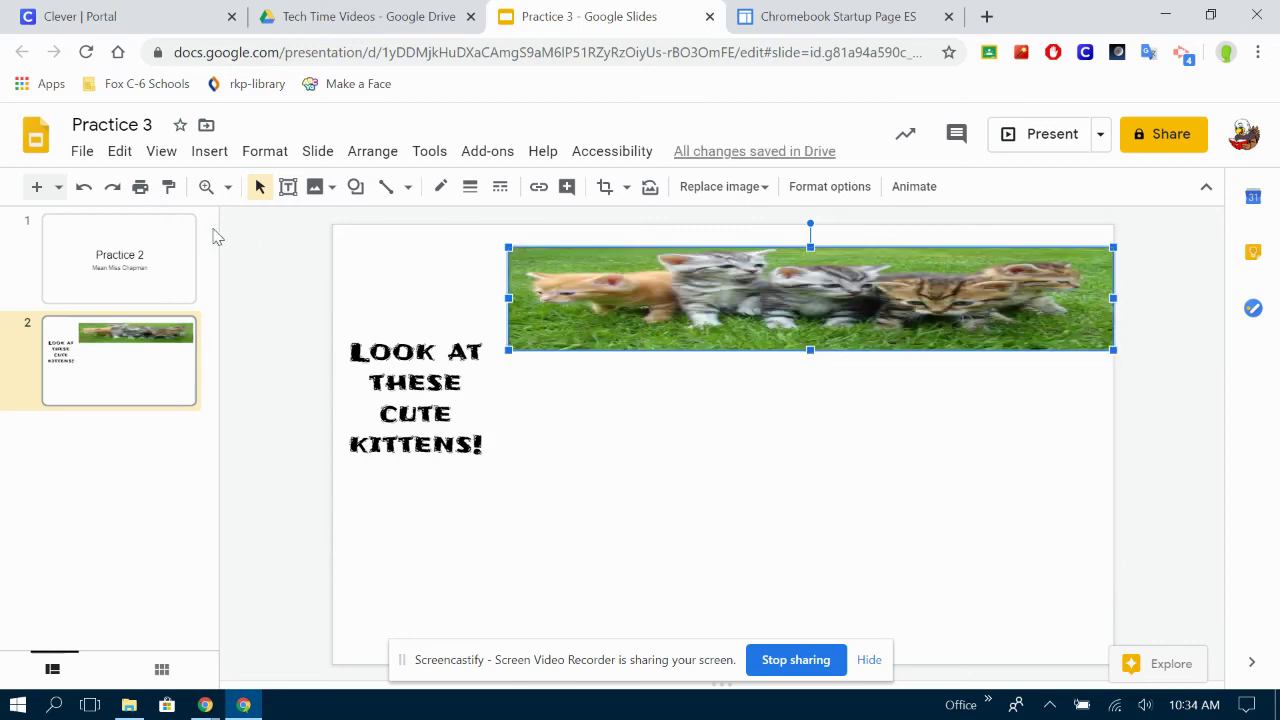
left_click(83, 189)
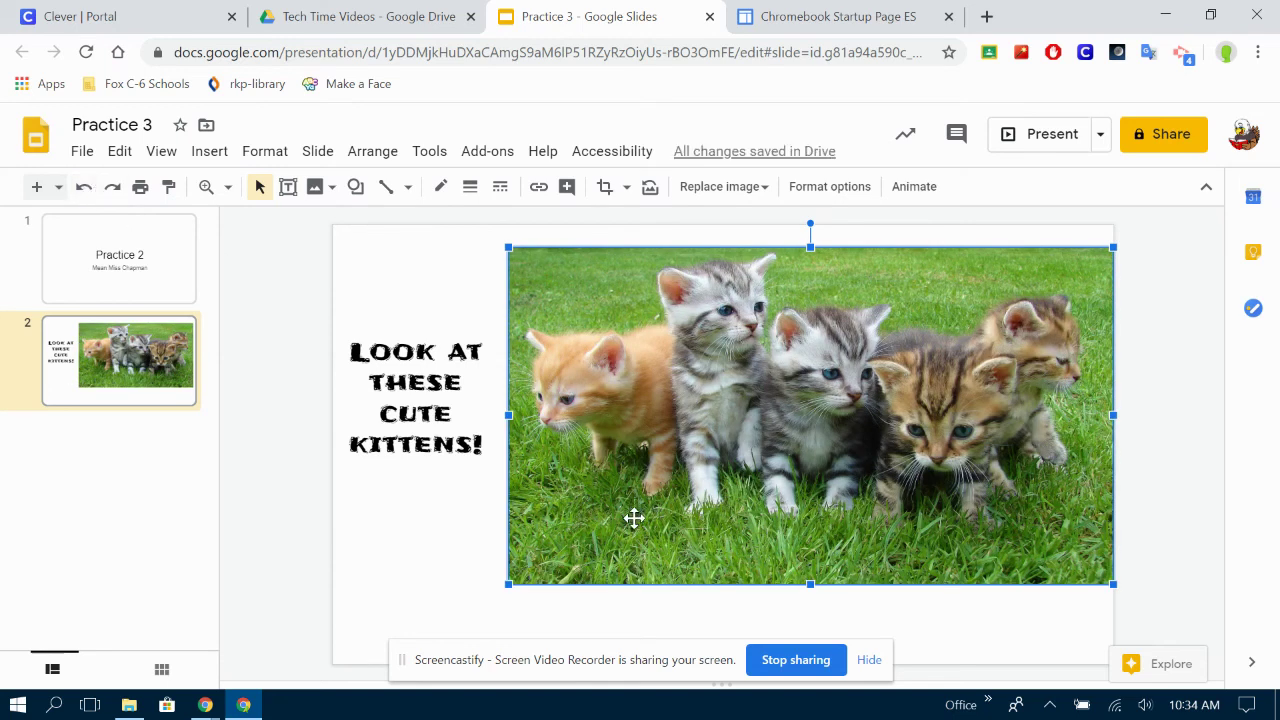
left_click(487, 545)
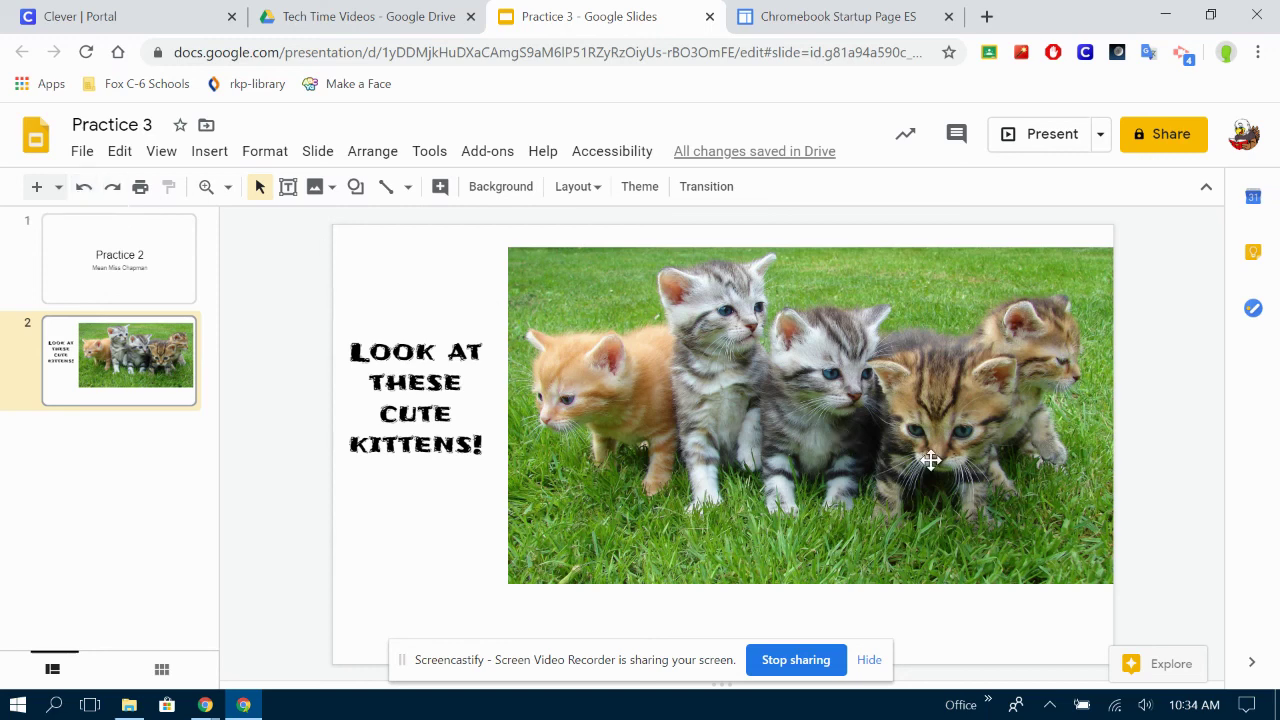
- Shift the kittens photo a few pixels left and down in two small moves, then deselect it
left_click_drag(930, 460, 918, 469)
left_click(425, 290)
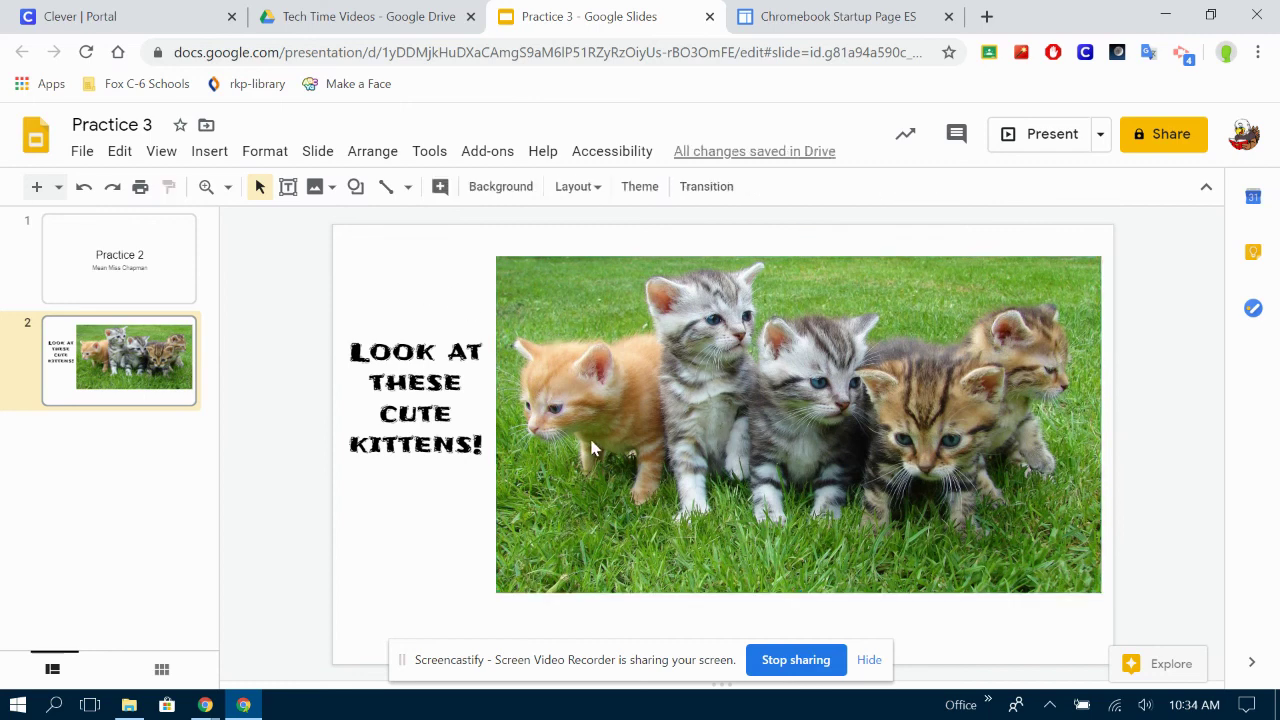
left_click(609, 473)
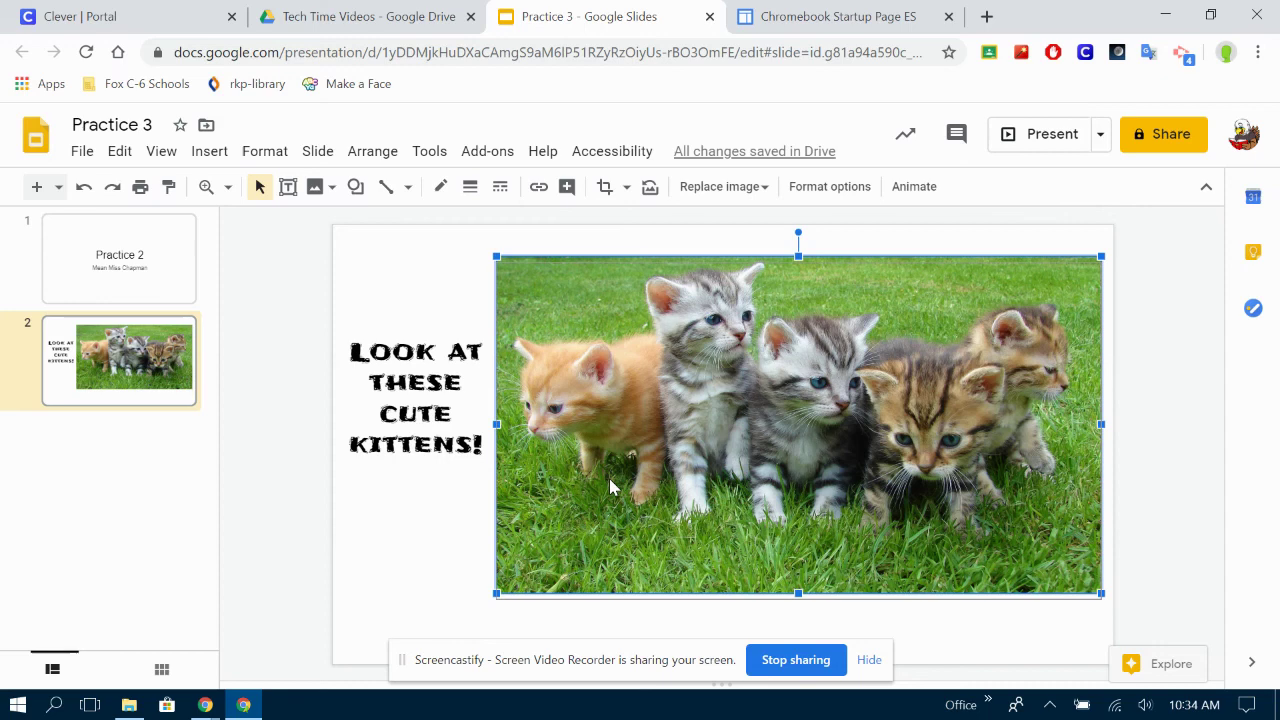
left_click_drag(609, 478, 605, 485)
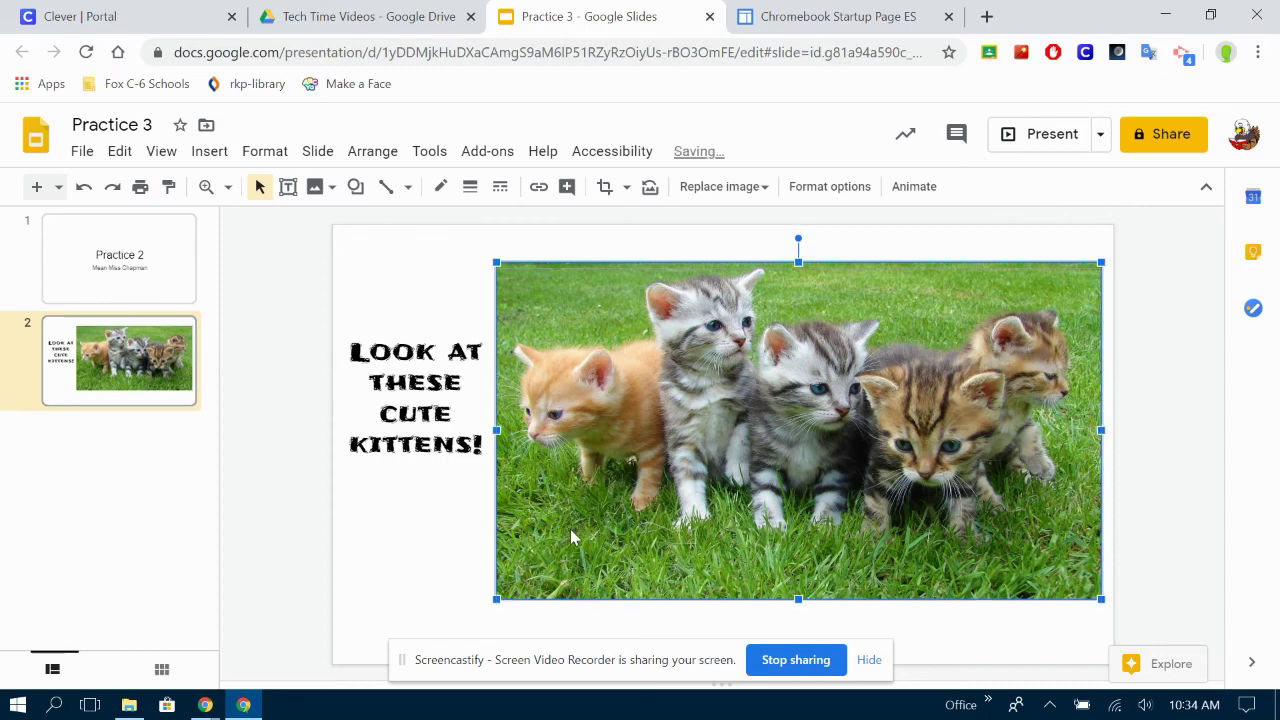
left_click(458, 594)
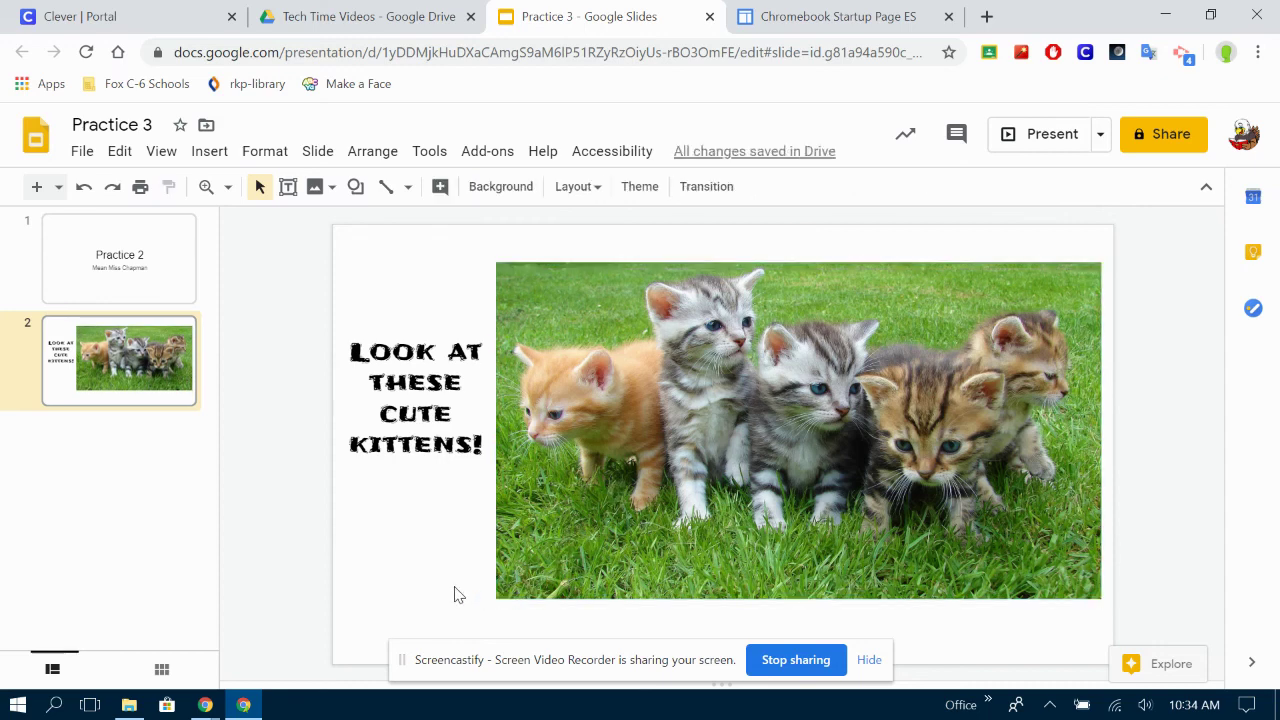